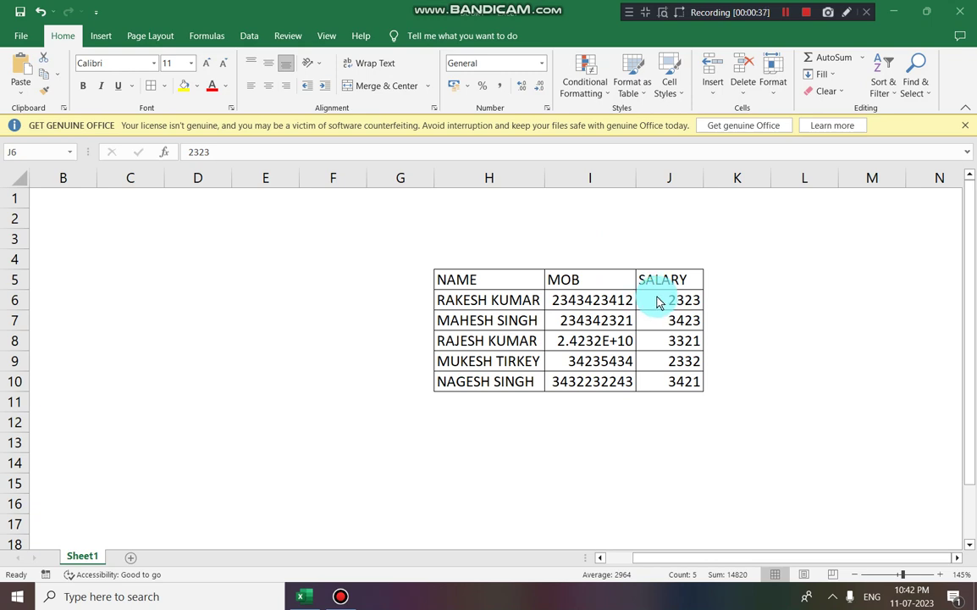
Select the SALARY values in J6:J10 and set up a Greater Than highlight rule with a threshold of 2000.
{"action": "left_click", "coordinate": [772, 293]}
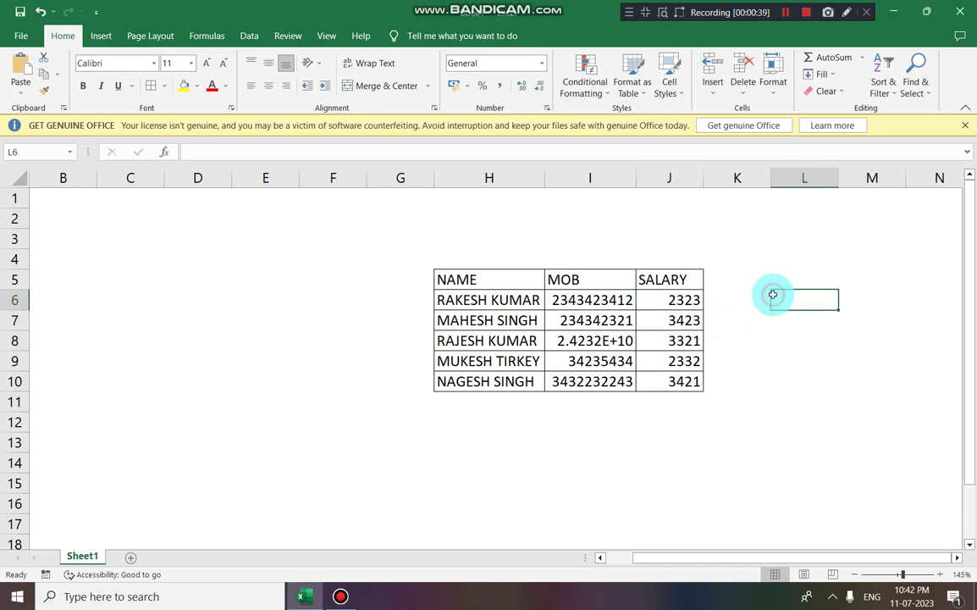
{"action": "left_click_drag", "start_coordinate": [646, 293], "coordinate": [676, 375]}
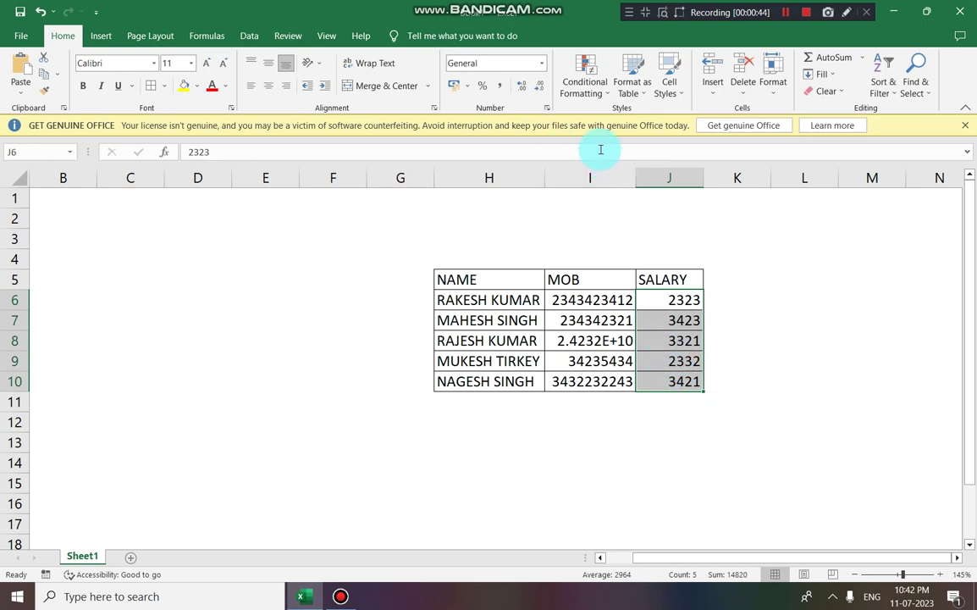
{"action": "left_click", "coordinate": [607, 103]}
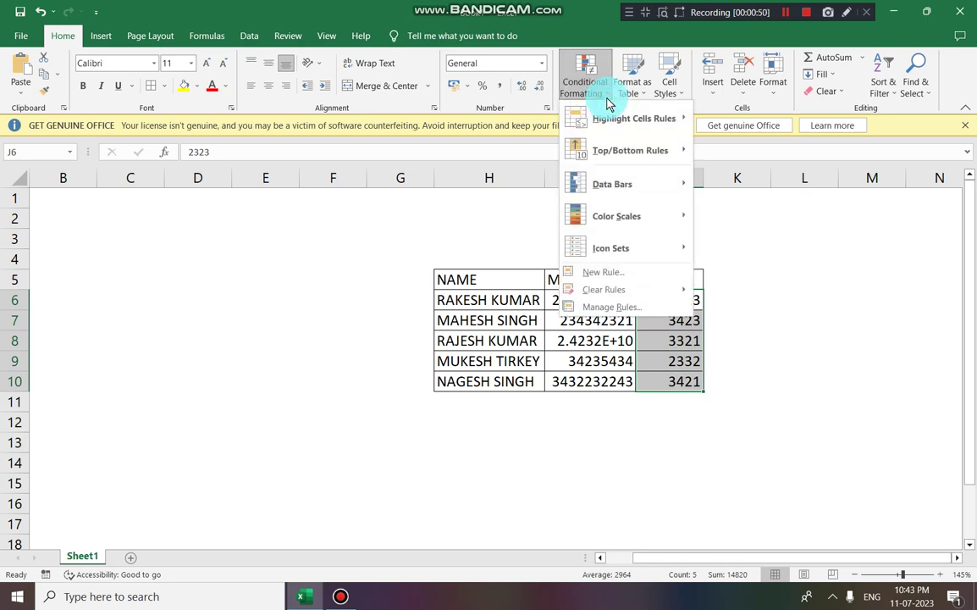
{"action": "mouse_move", "coordinate": [623, 127]}
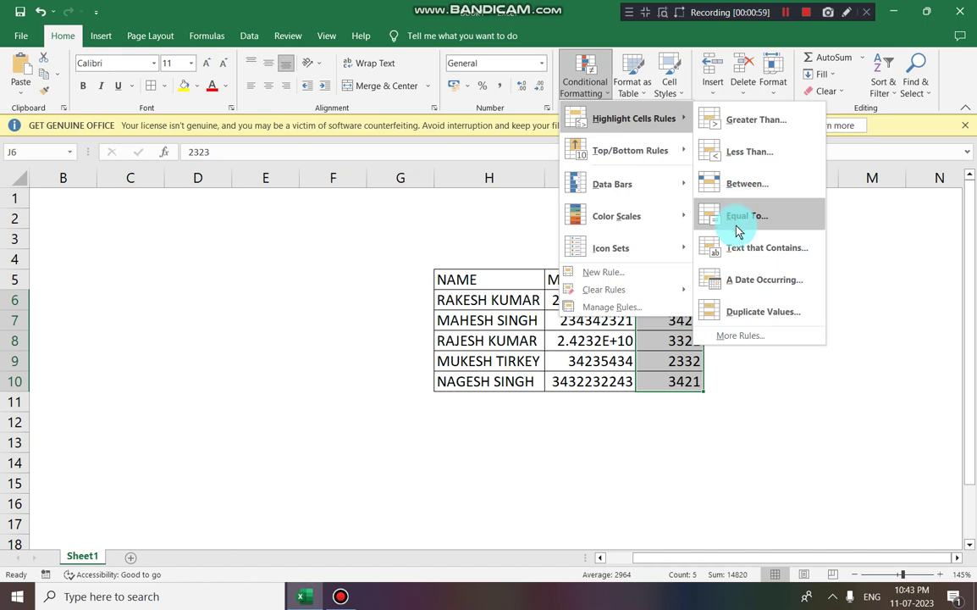
{"action": "left_click", "coordinate": [733, 119]}
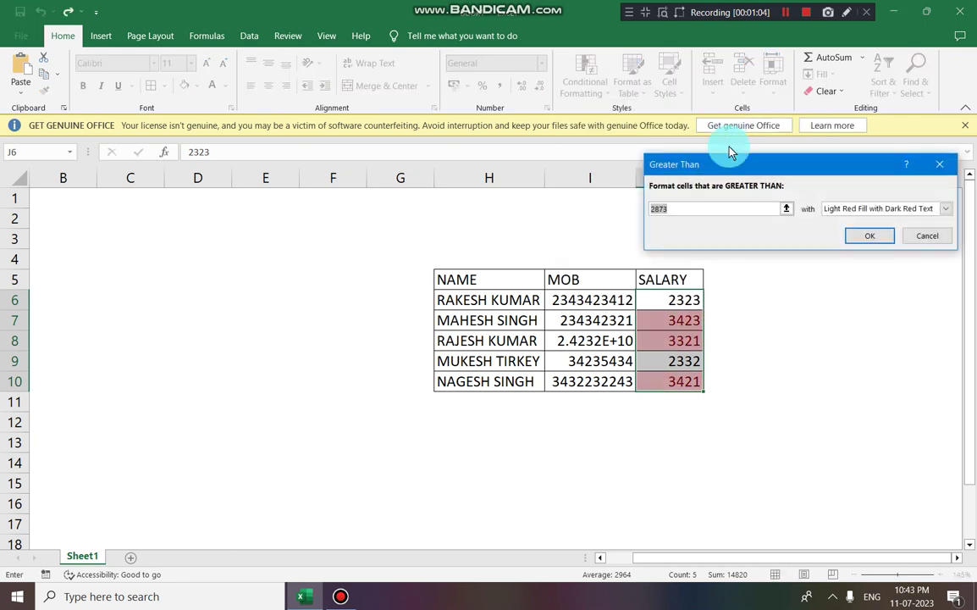
{"action": "left_click_drag", "start_coordinate": [748, 163], "coordinate": [583, 80]}
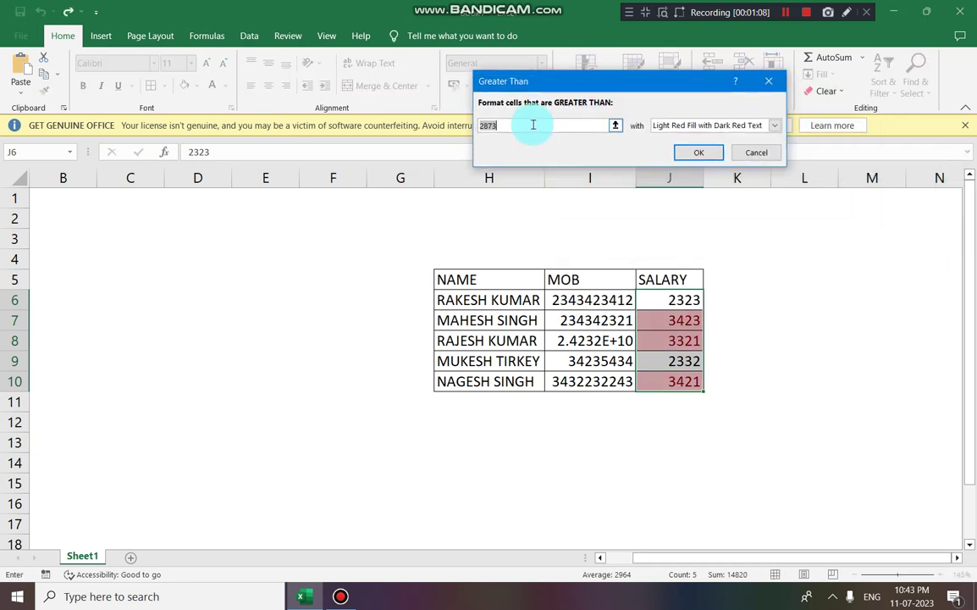
{"action": "left_click", "coordinate": [490, 125]}
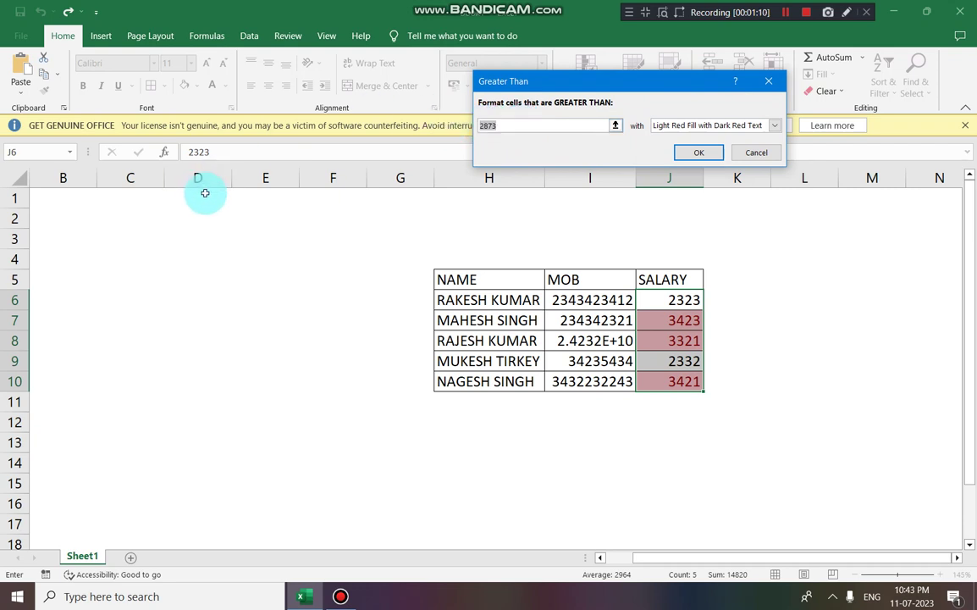
{"action": "key", "text": "BackSpace"}
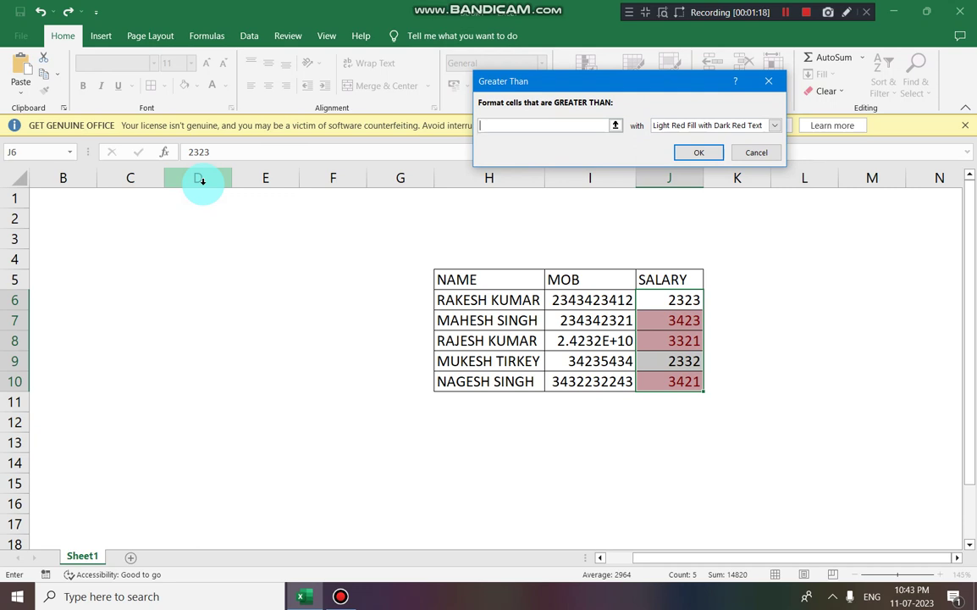
{"action": "type", "text": "2000"}
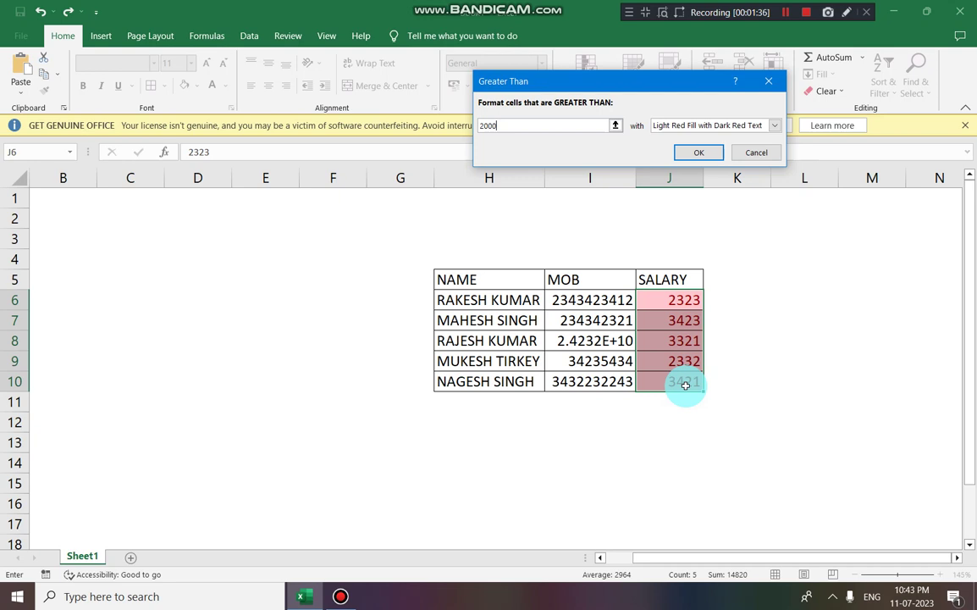
Change the Greater Than threshold to 3000 to preview the highlighting, and cancel the rule.
{"action": "key", "text": "BackSpace"}
{"action": "key", "text": "BackSpace"}
{"action": "key", "text": "BackSpace"}
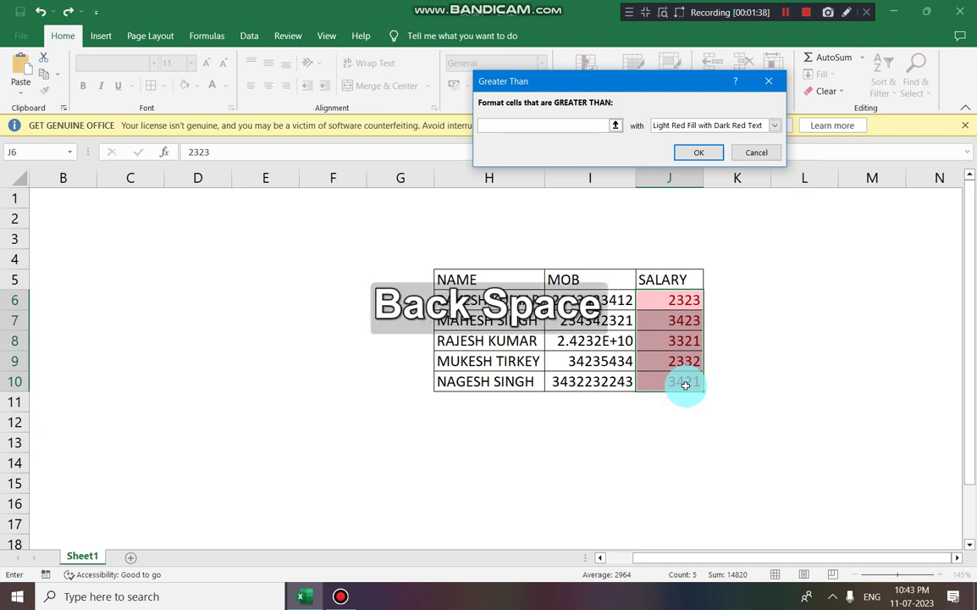
{"action": "type", "text": "30"}
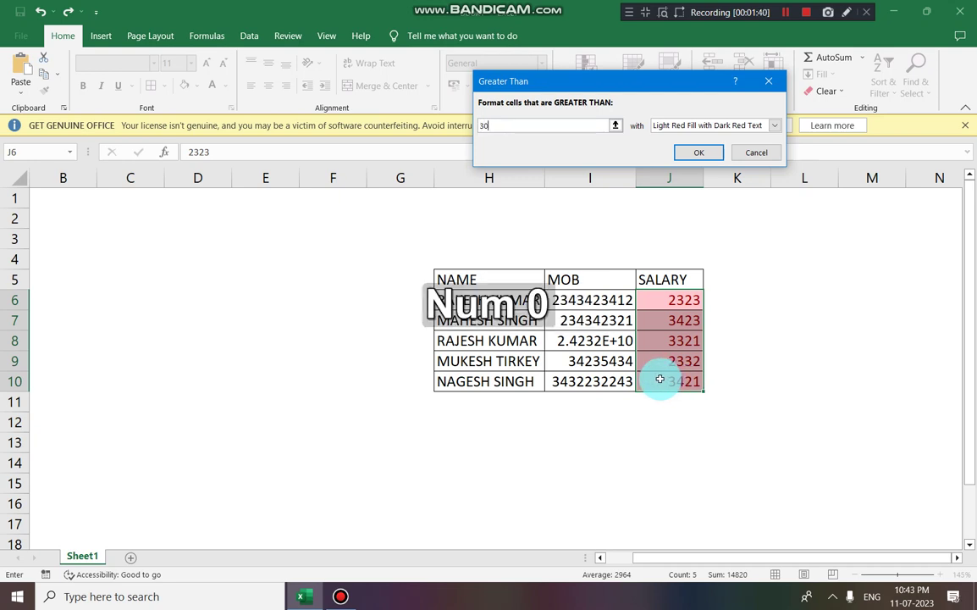
{"action": "type", "text": "00"}
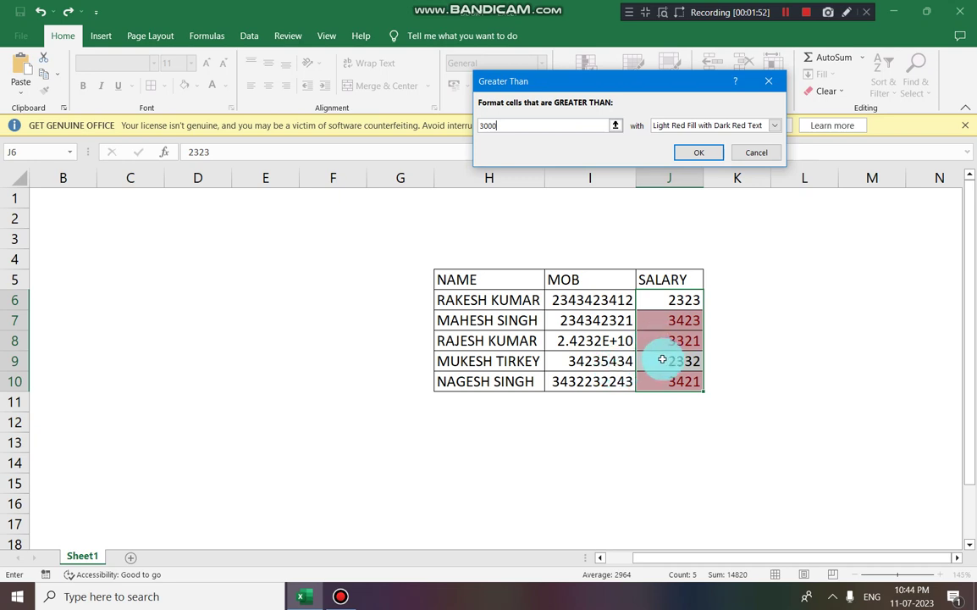
{"action": "left_click", "coordinate": [693, 159]}
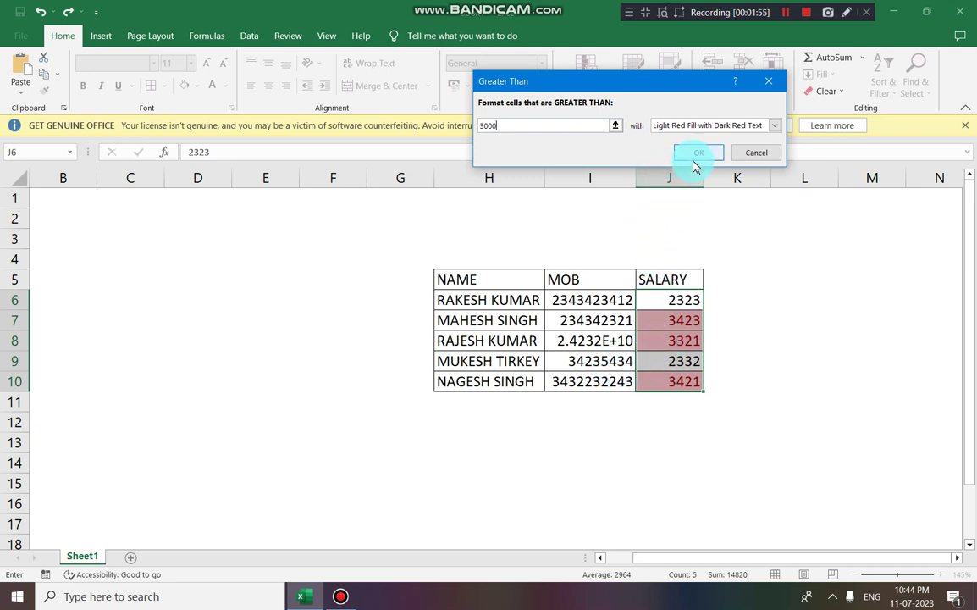
{"action": "left_click", "coordinate": [750, 161]}
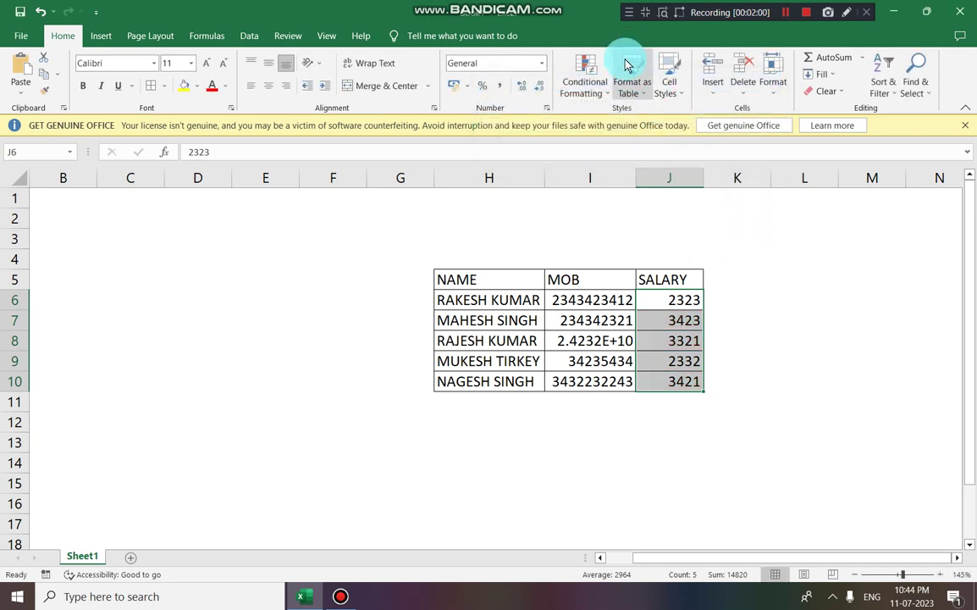
Try a Less Than highlight rule on the selected salaries with a threshold of 3000.
{"action": "left_click", "coordinate": [604, 100]}
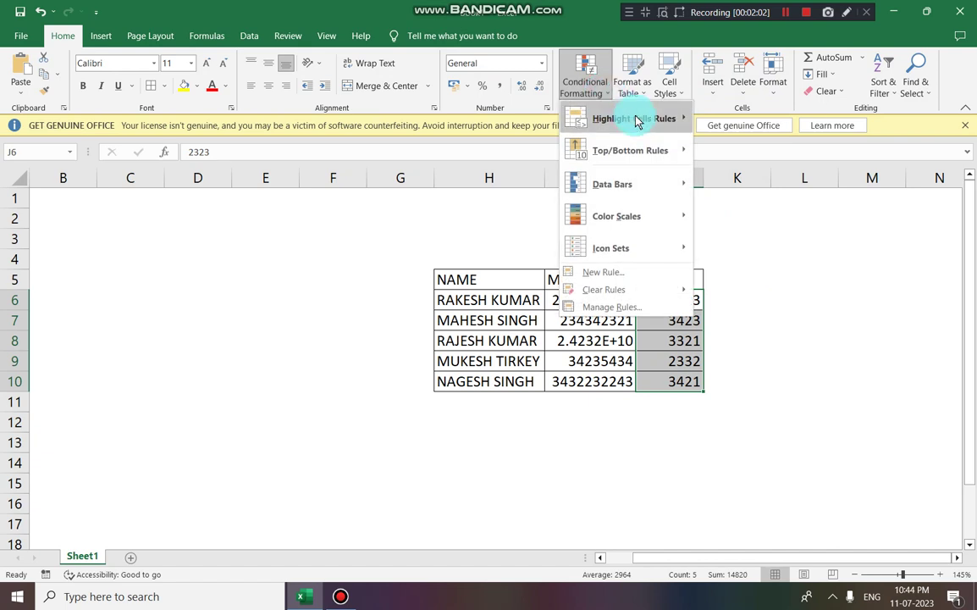
{"action": "mouse_move", "coordinate": [639, 119]}
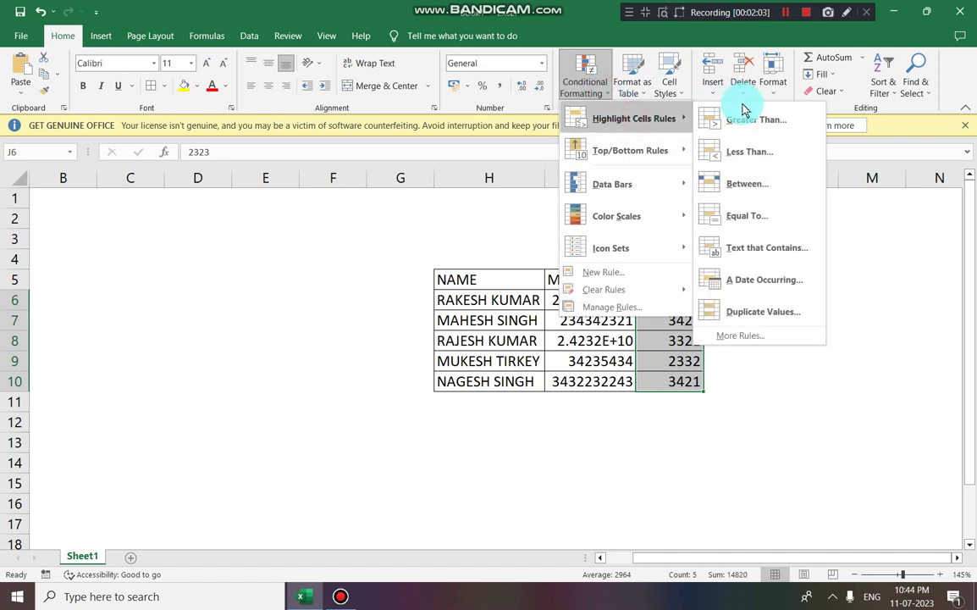
{"action": "left_click", "coordinate": [760, 161]}
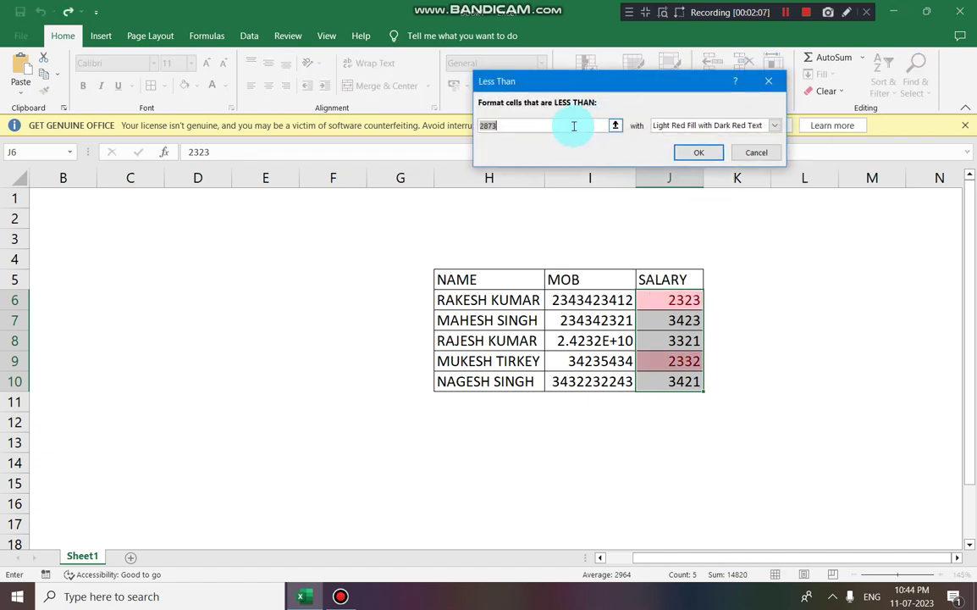
{"action": "left_click", "coordinate": [569, 128]}
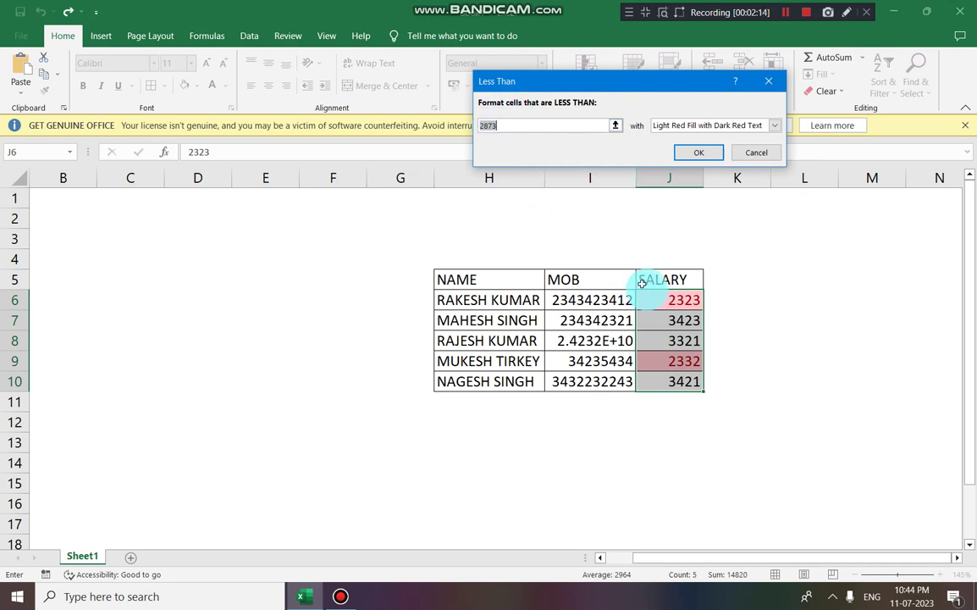
{"action": "key", "text": "BackSpace"}
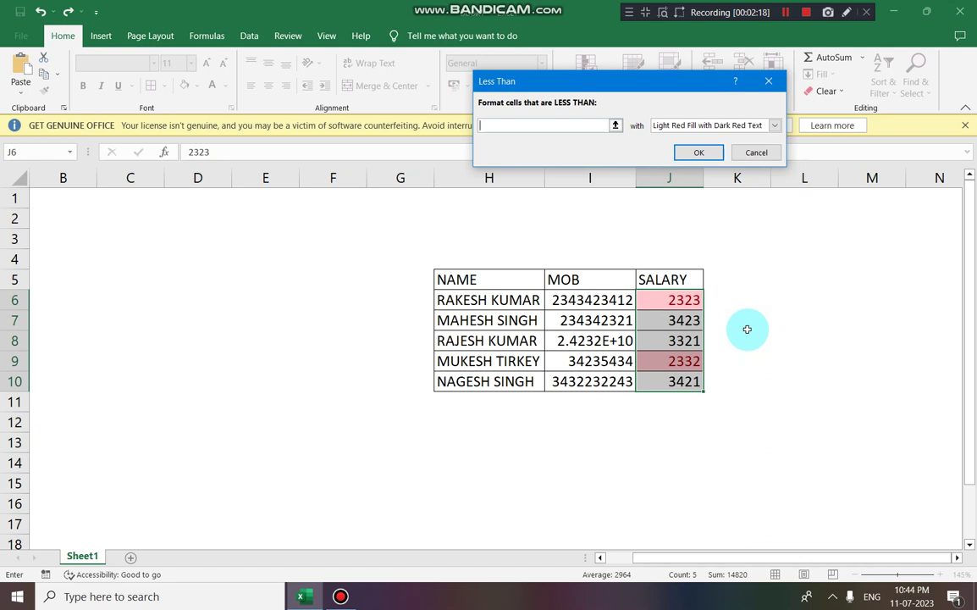
{"action": "type", "text": "3000"}
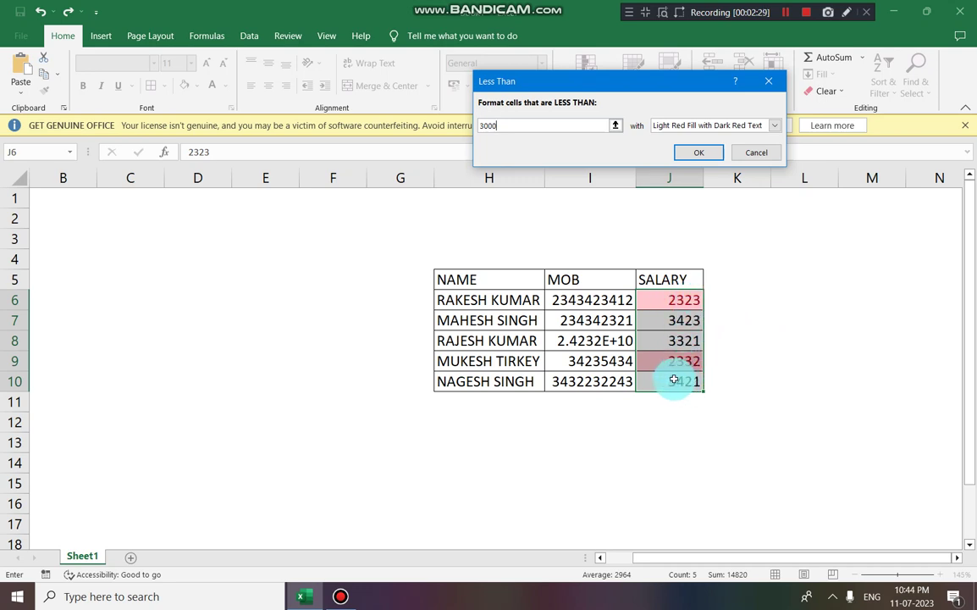
Change the Less Than threshold to 4000 to preview the highlighting, and discard the rule.
{"action": "key", "text": "BackSpace"}
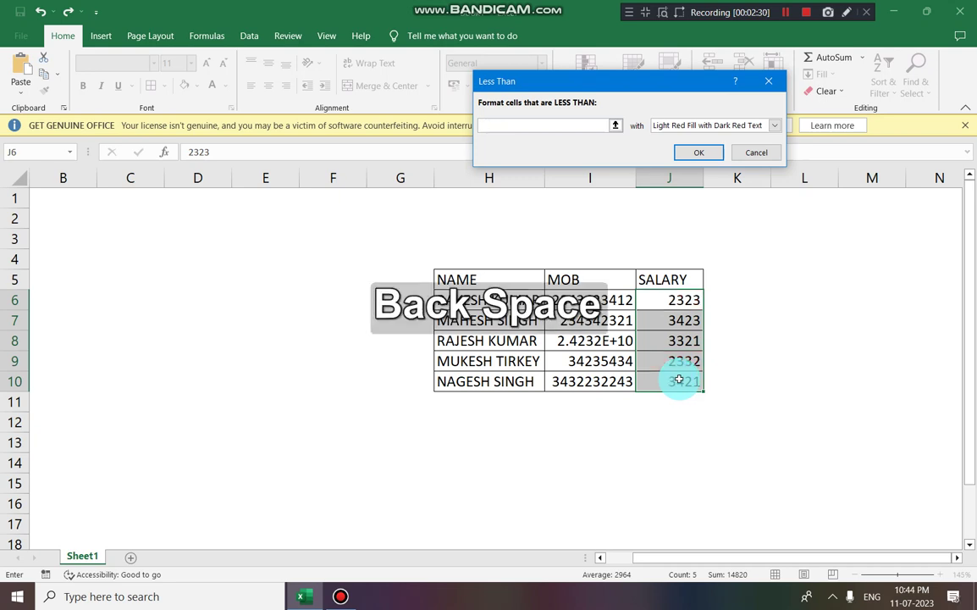
{"action": "type", "text": "4000"}
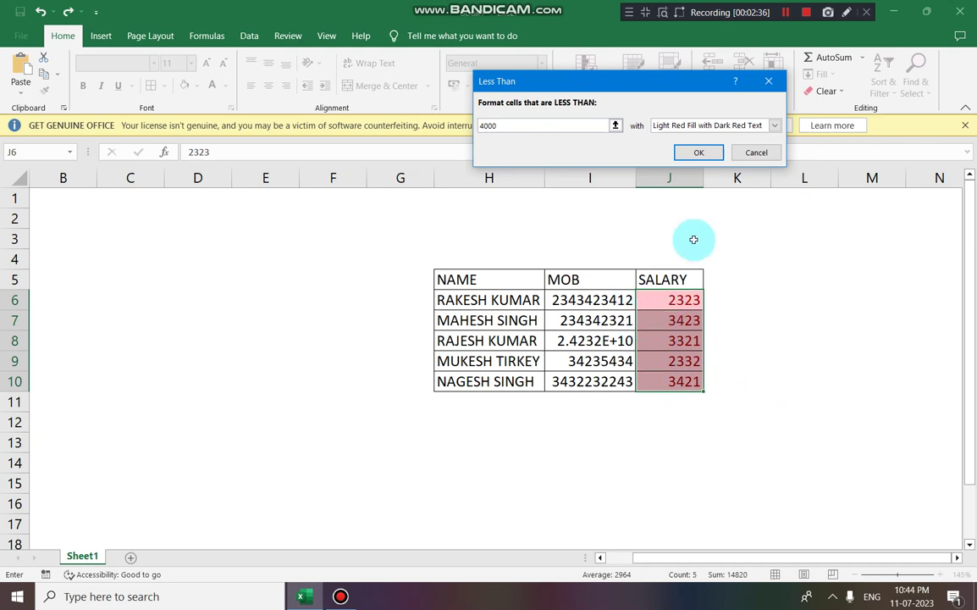
{"action": "left_click", "coordinate": [755, 154]}
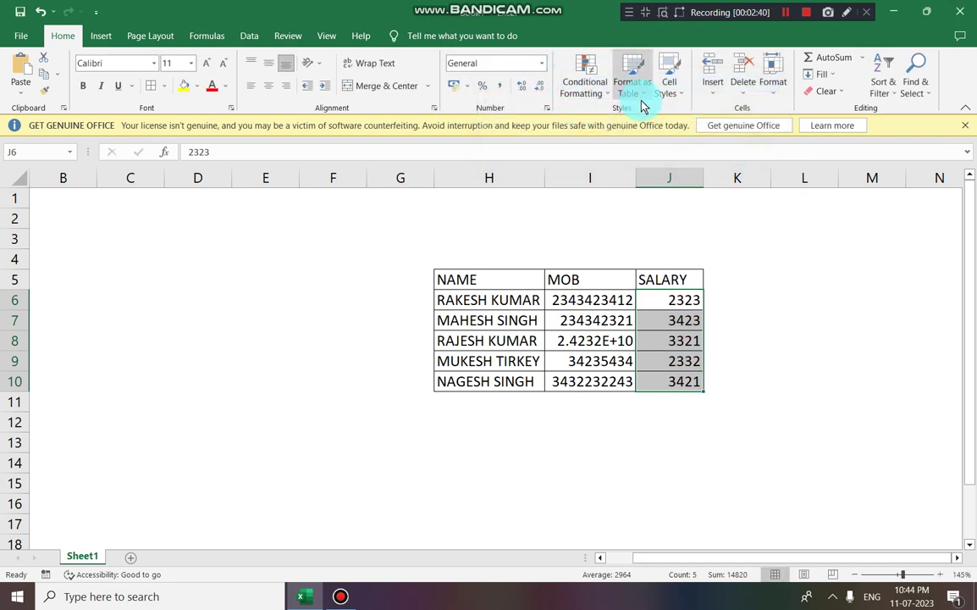
Try a Between highlight rule on the selected salaries with limits of 2000 and 2300.
{"action": "left_click", "coordinate": [596, 95]}
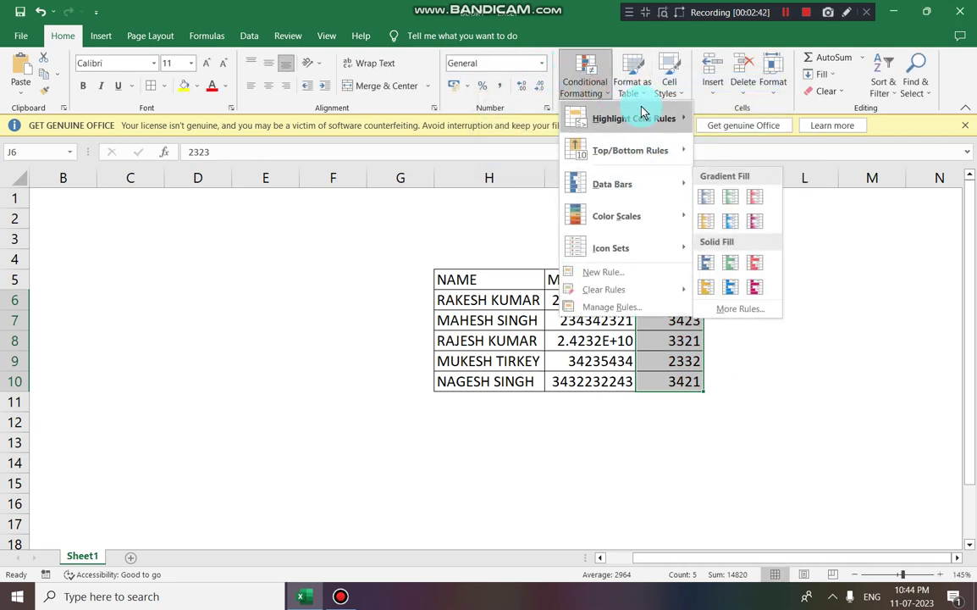
{"action": "mouse_move", "coordinate": [692, 125]}
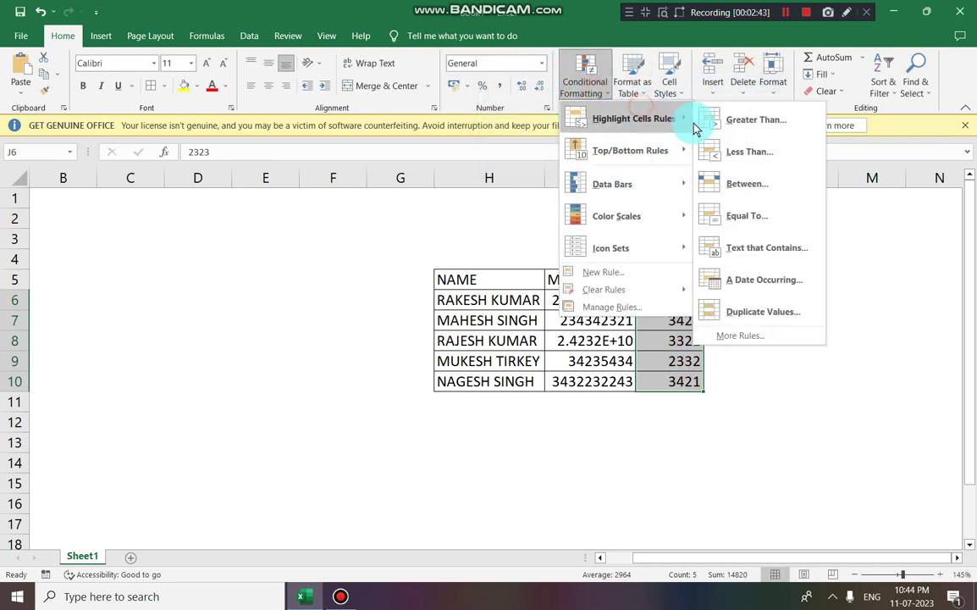
{"action": "left_click", "coordinate": [738, 184]}
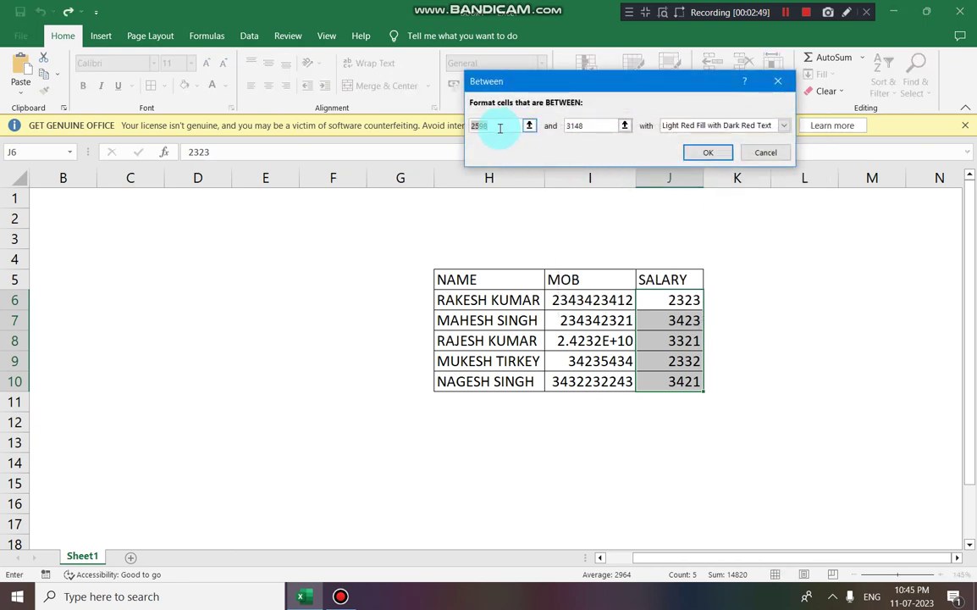
{"action": "key", "text": "BackSpace"}
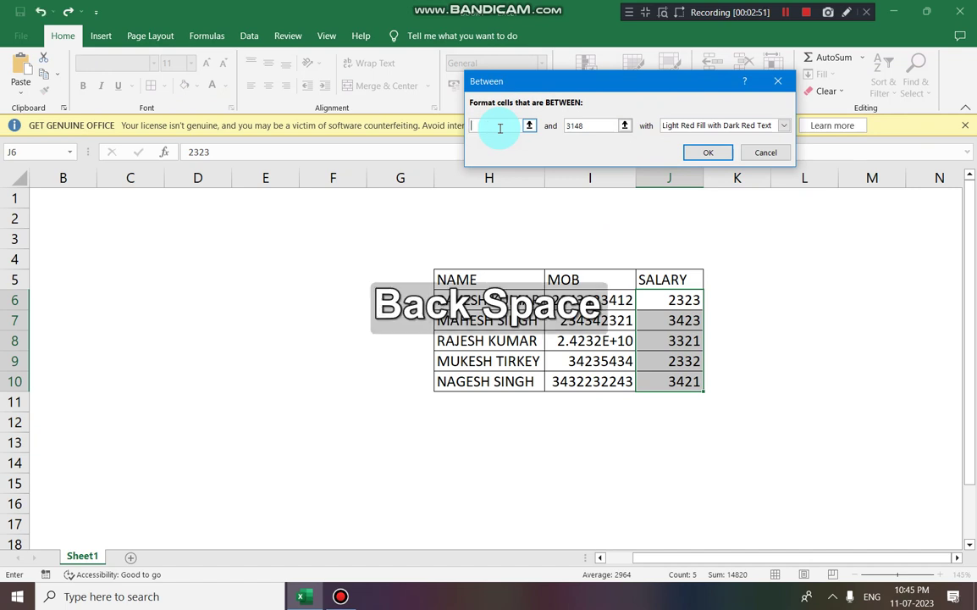
{"action": "type", "text": "2000"}
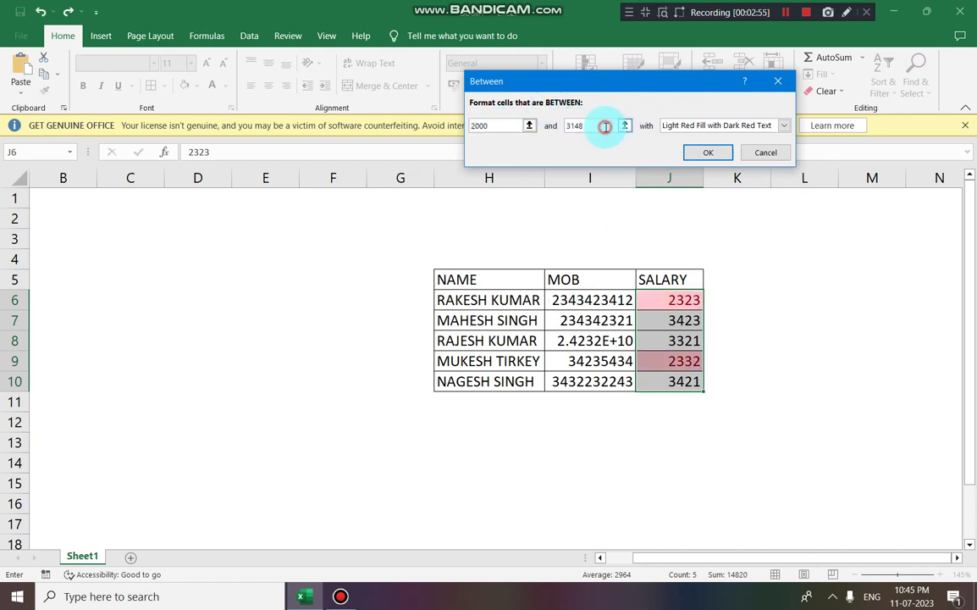
{"action": "left_click", "coordinate": [606, 126]}
{"action": "key", "text": "BackSpace"}
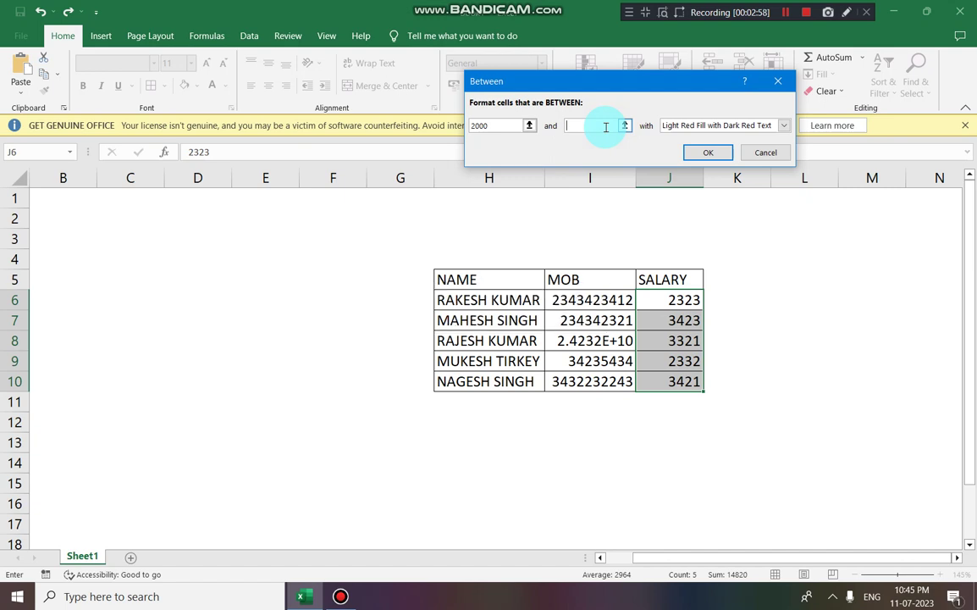
{"action": "type", "text": "2300"}
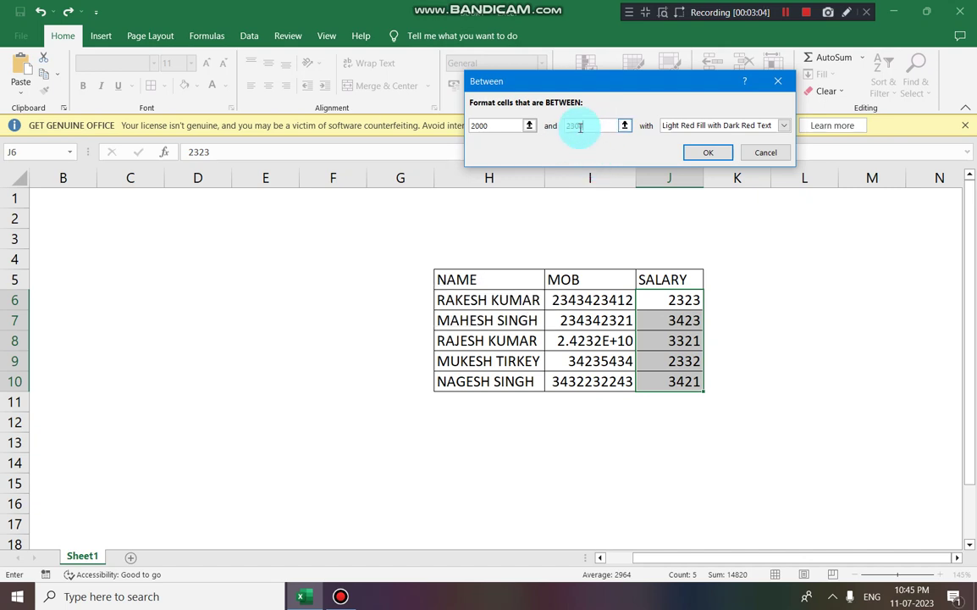
Raise the Between rule's upper limit to 3000 to preview the highlighting, and cancel the rule.
{"action": "key", "text": "BackSpace"}
{"action": "key", "text": "BackSpace"}
{"action": "key", "text": "BackSpace"}
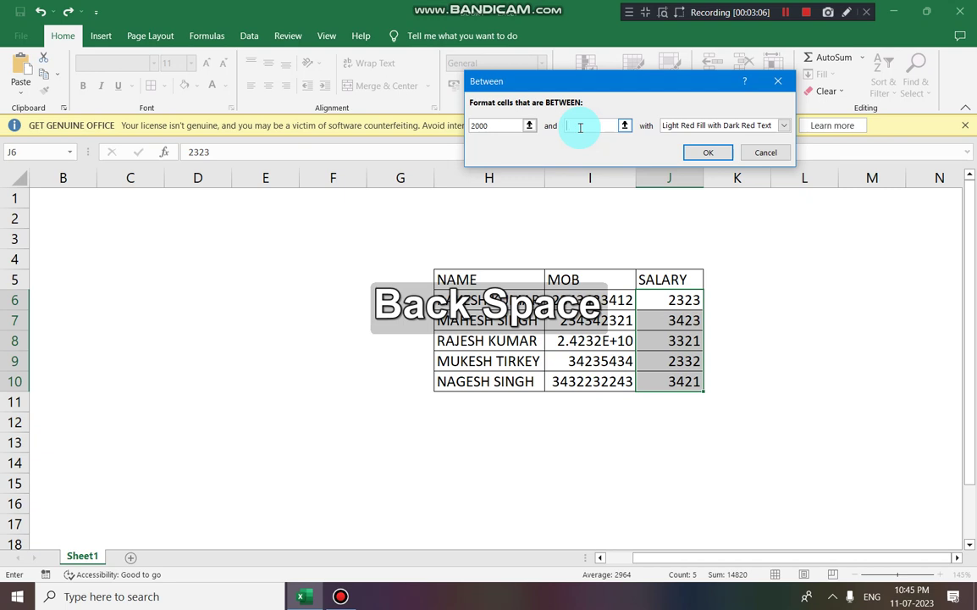
{"action": "type", "text": "3000"}
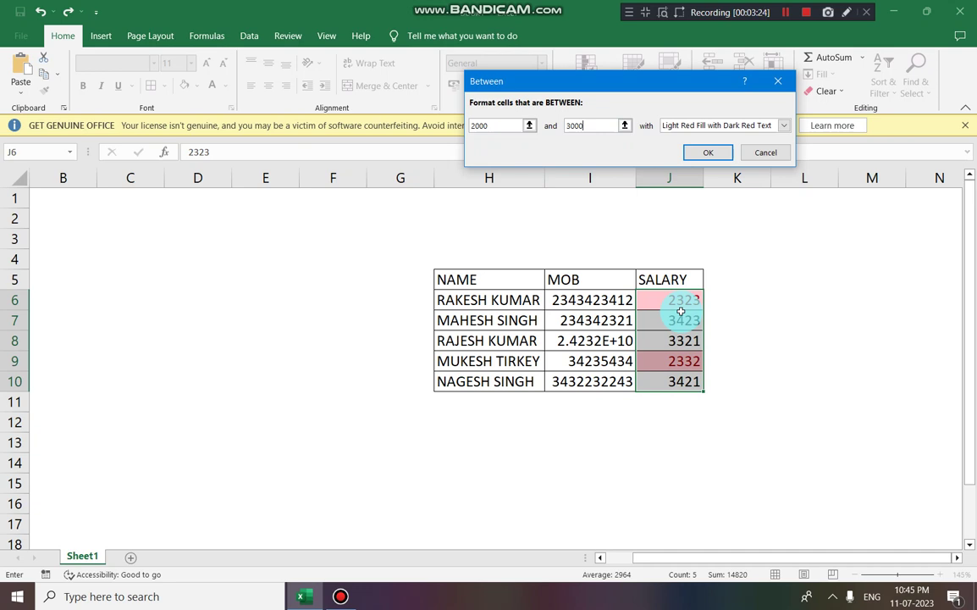
{"action": "left_click", "coordinate": [749, 153]}
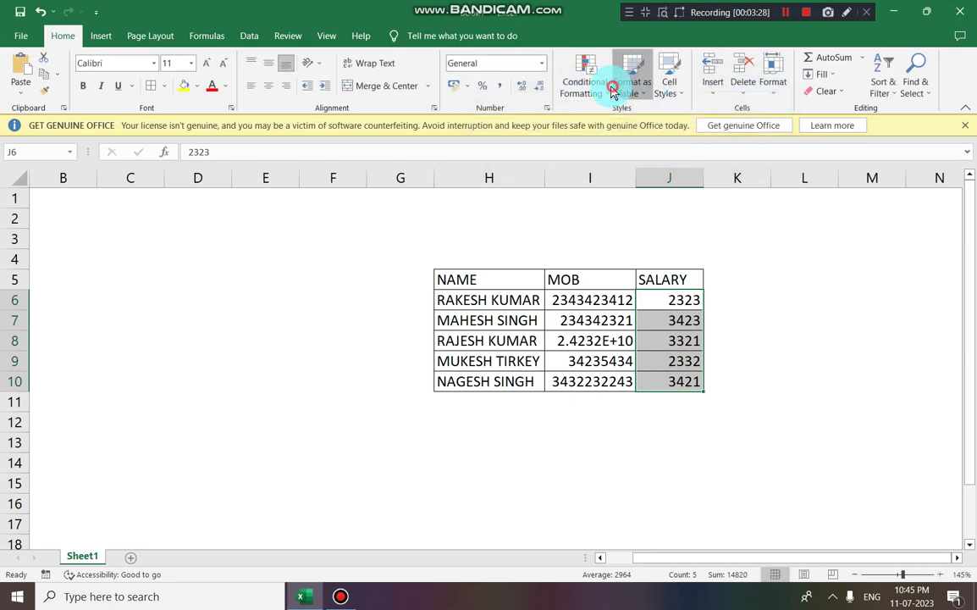
Open an A Date Occurring highlight rule for the selected salaries, review its date period options, and cancel it.
{"action": "left_click", "coordinate": [621, 85]}
{"action": "left_click", "coordinate": [591, 91]}
{"action": "left_click", "coordinate": [633, 134]}
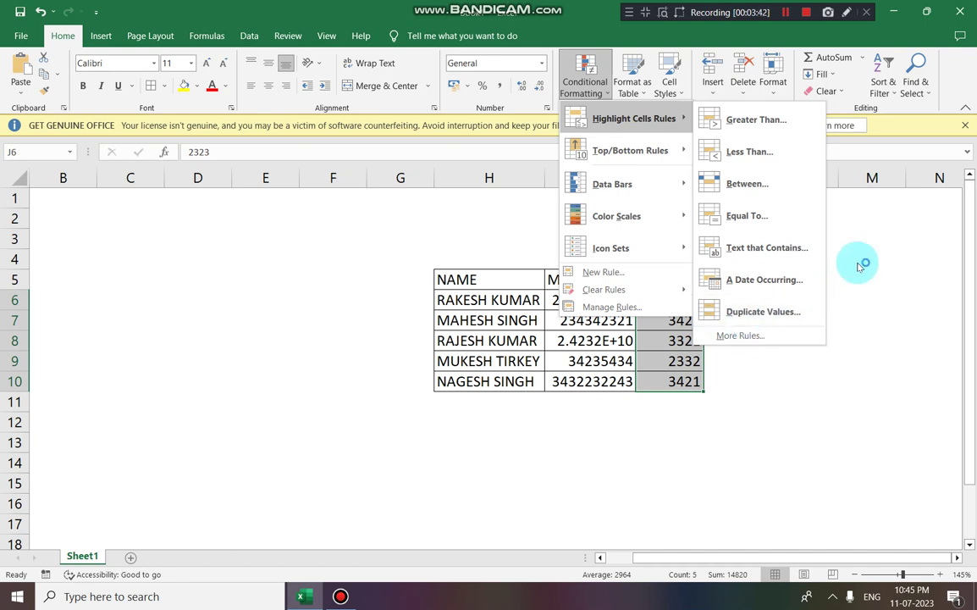
{"action": "left_click", "coordinate": [770, 287]}
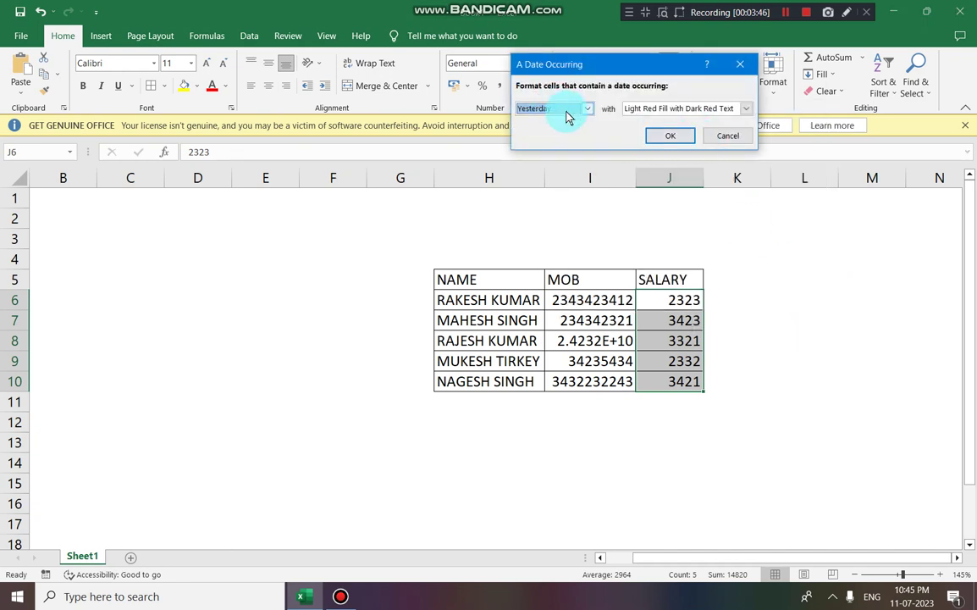
{"action": "left_click", "coordinate": [586, 116]}
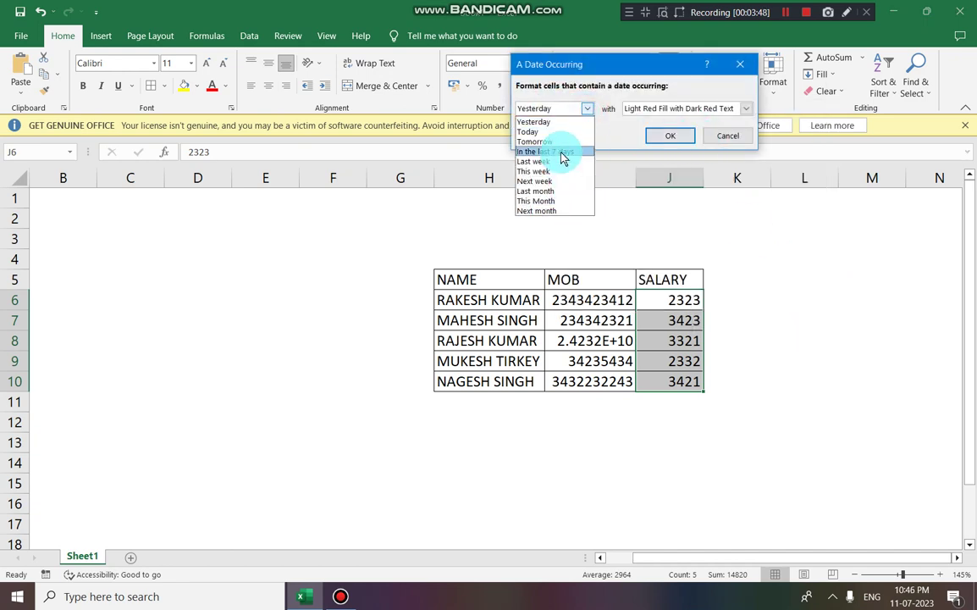
{"action": "left_click", "coordinate": [630, 228]}
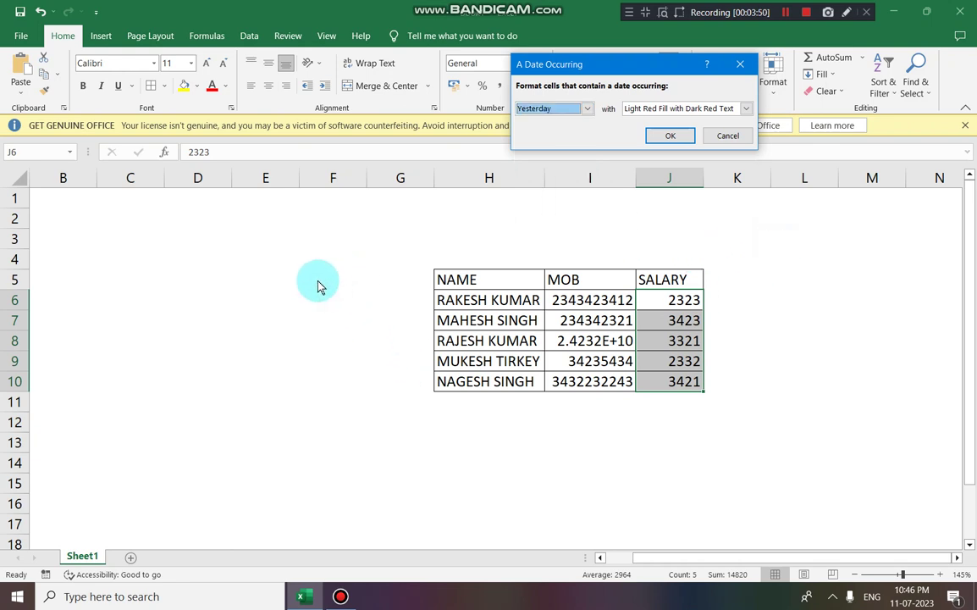
{"action": "left_click", "coordinate": [721, 133]}
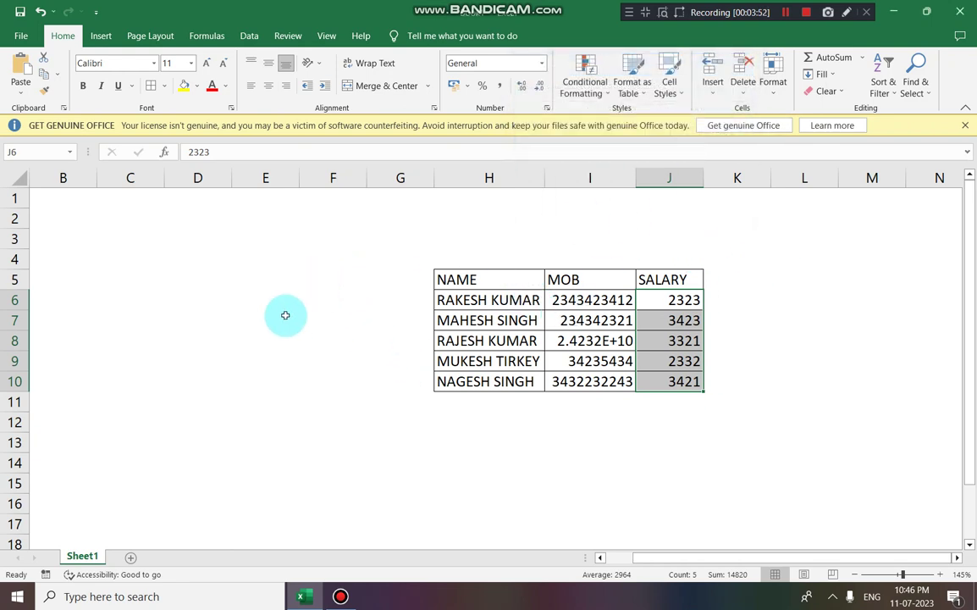
Enter the current date, 11-07-2023, in cell E4.
{"action": "left_click", "coordinate": [261, 259]}
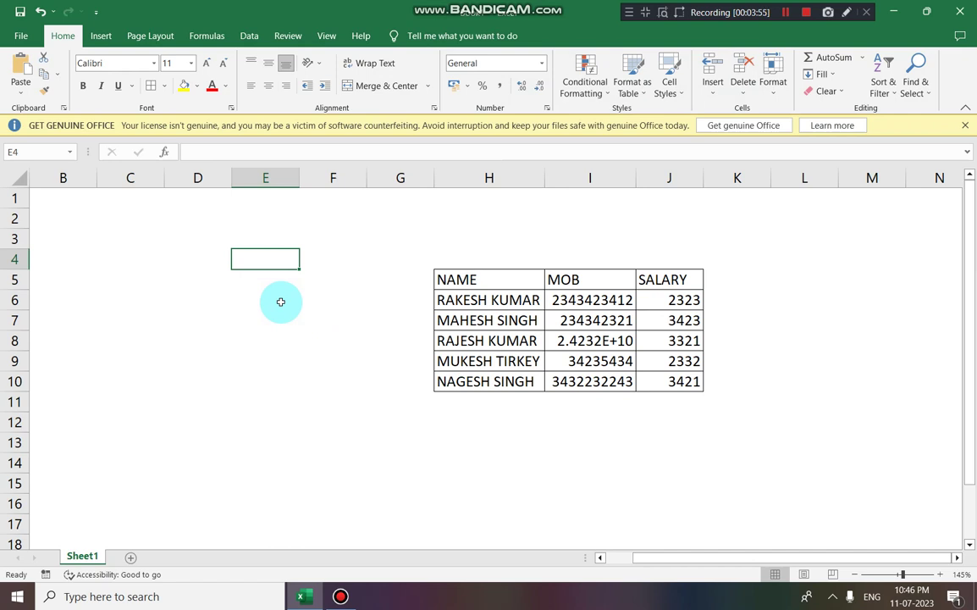
{"action": "key", "text": "ctrl"}
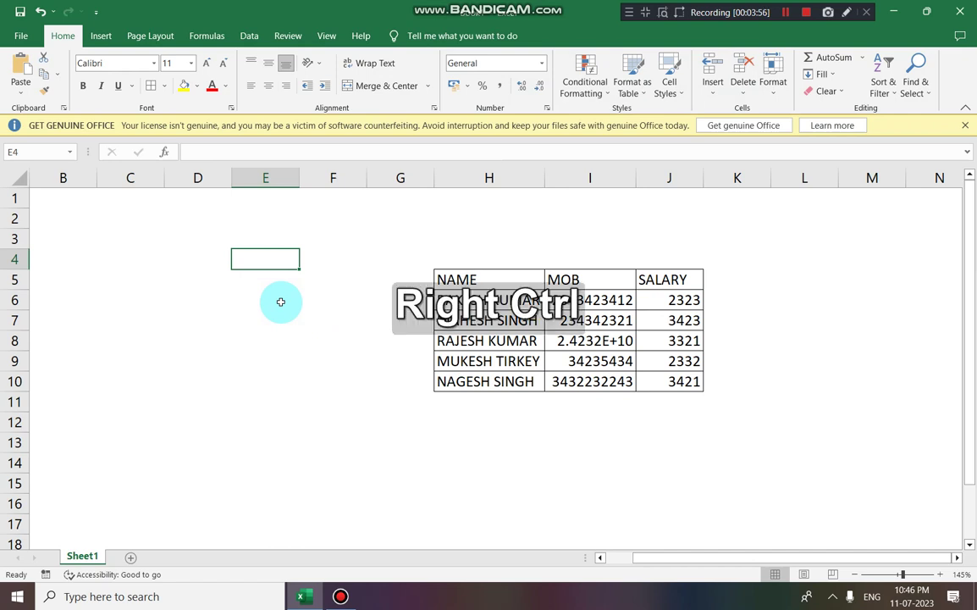
{"action": "key", "text": "ctrl+semicolon"}
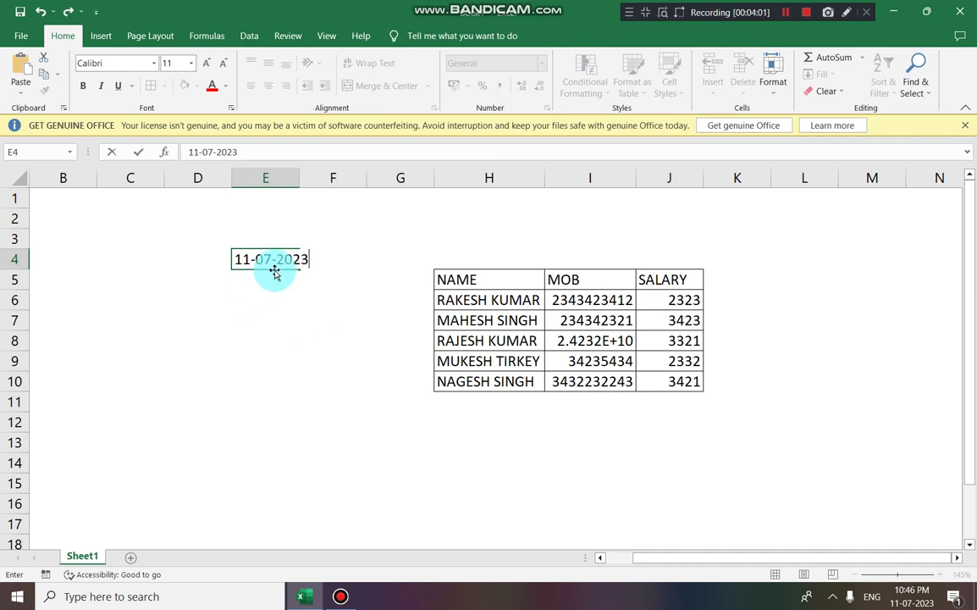
{"action": "left_click_drag", "start_coordinate": [306, 338], "coordinate": [263, 340]}
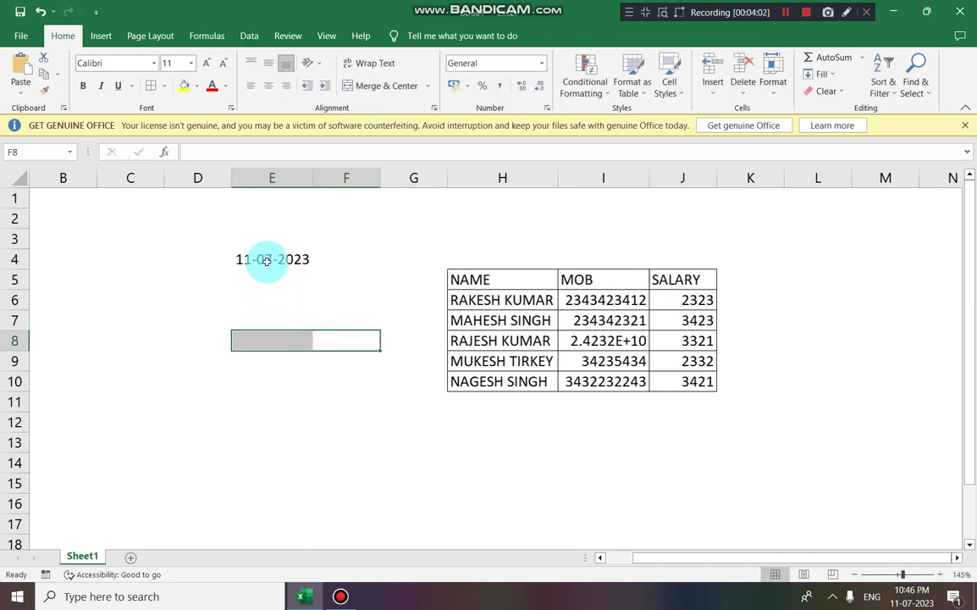
Start an A Date Occurring highlight rule on the date in E4 and try the Tomorrow period.
{"action": "left_click", "coordinate": [267, 260]}
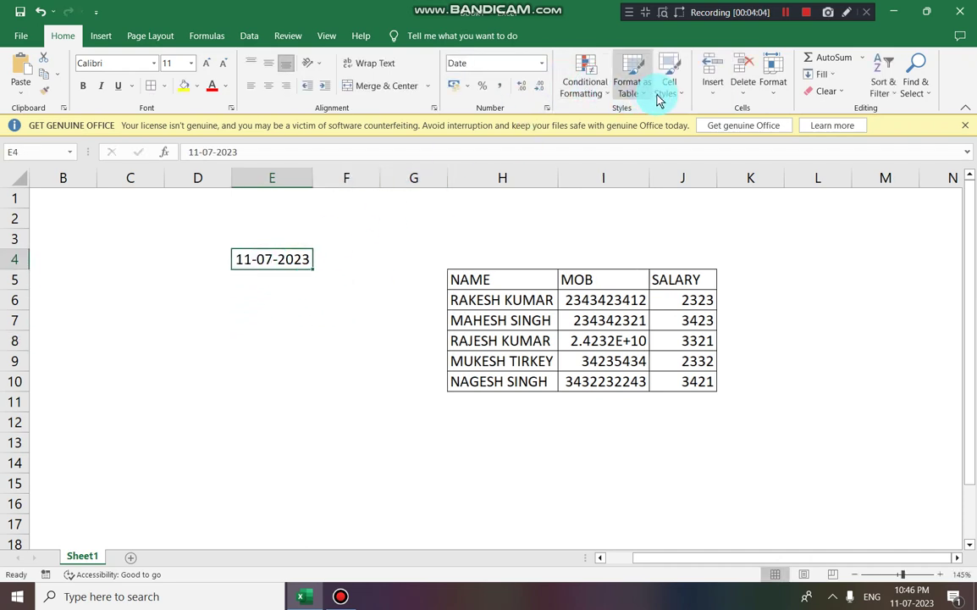
{"action": "left_click", "coordinate": [597, 91]}
{"action": "mouse_move", "coordinate": [603, 115]}
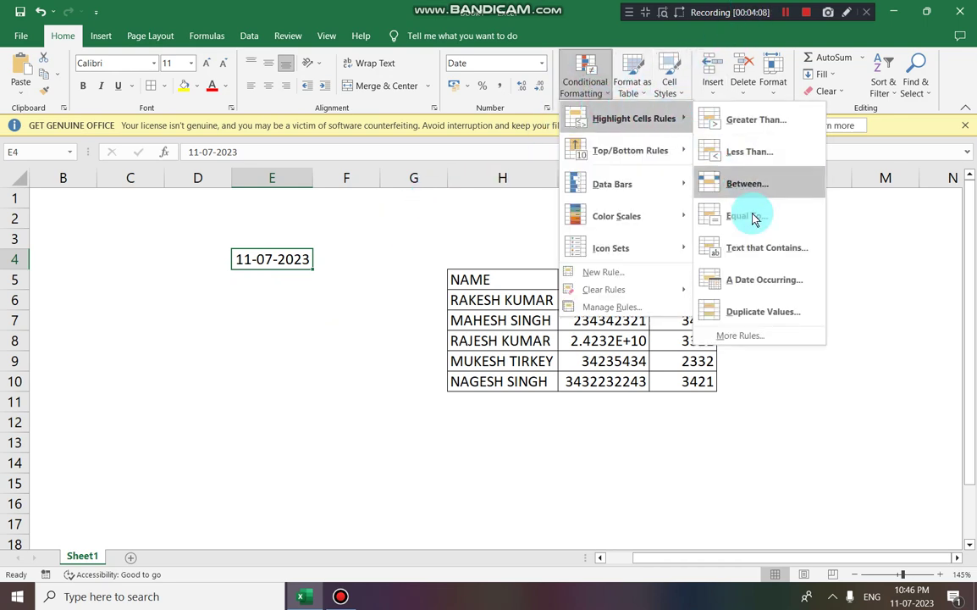
{"action": "left_click", "coordinate": [749, 279]}
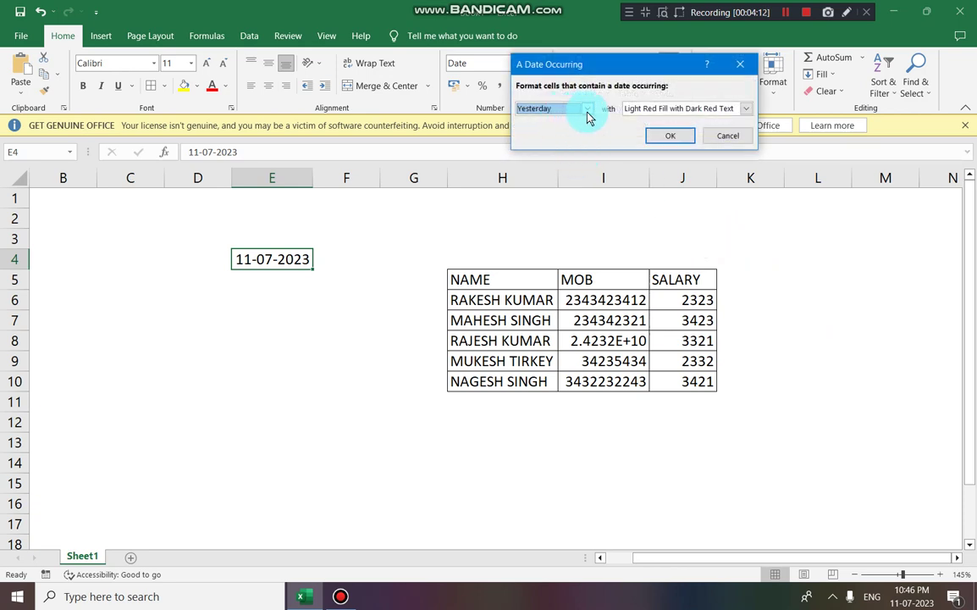
{"action": "left_click", "coordinate": [587, 111]}
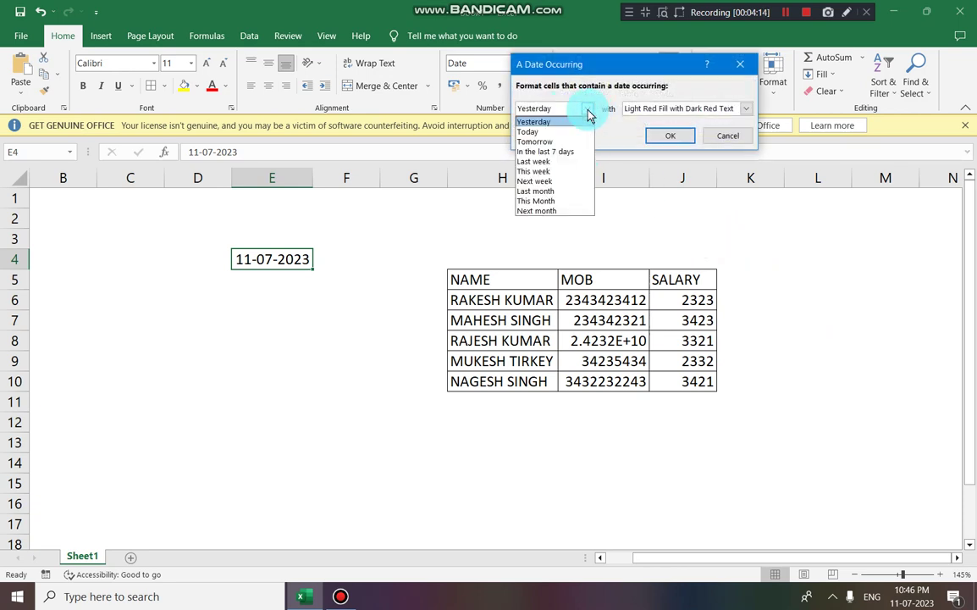
{"action": "left_click", "coordinate": [581, 143]}
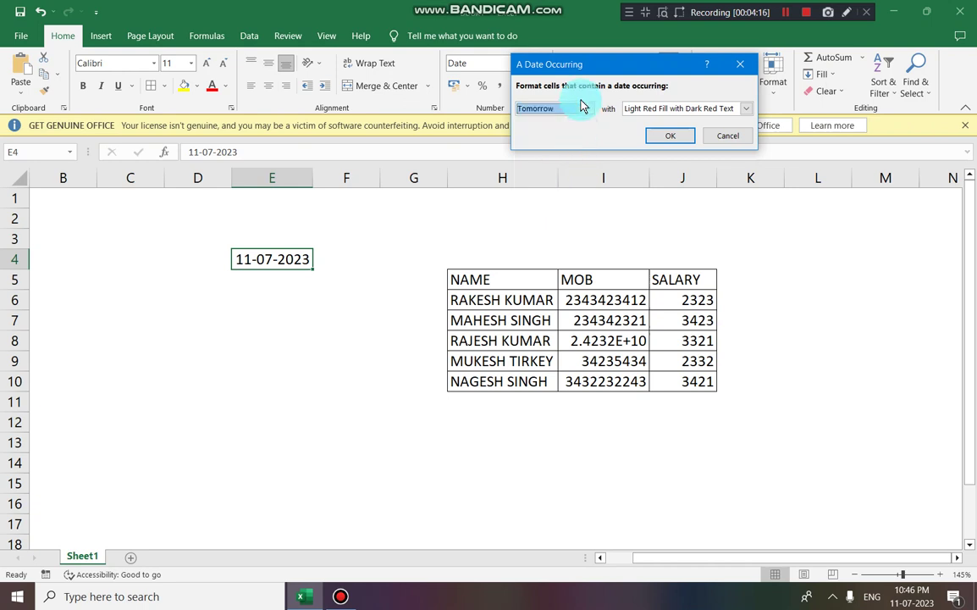
Change the rule's period to Last week and apply it with Light Red Fill with Dark Red Text.
{"action": "left_click", "coordinate": [588, 110]}
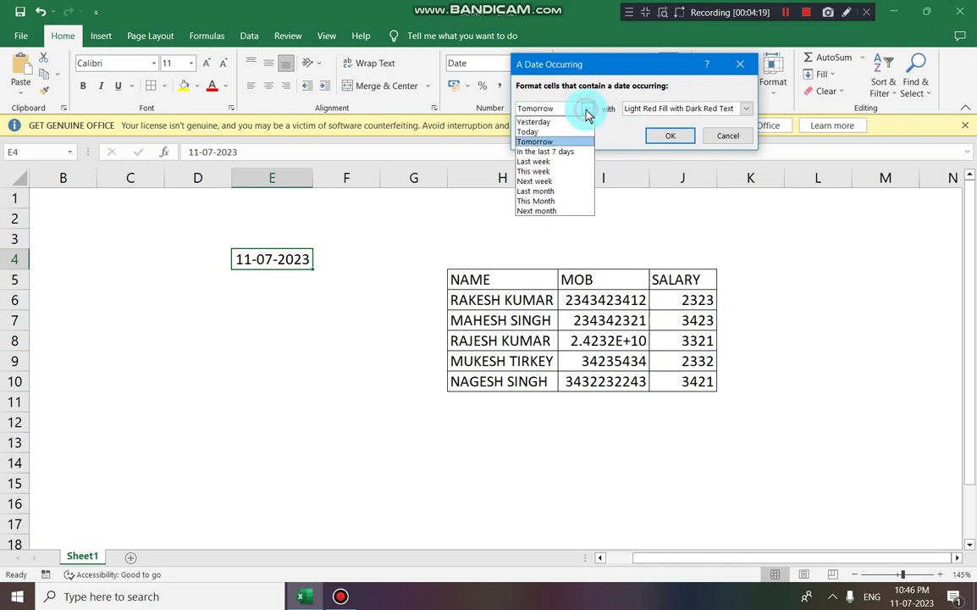
{"action": "left_click", "coordinate": [550, 161]}
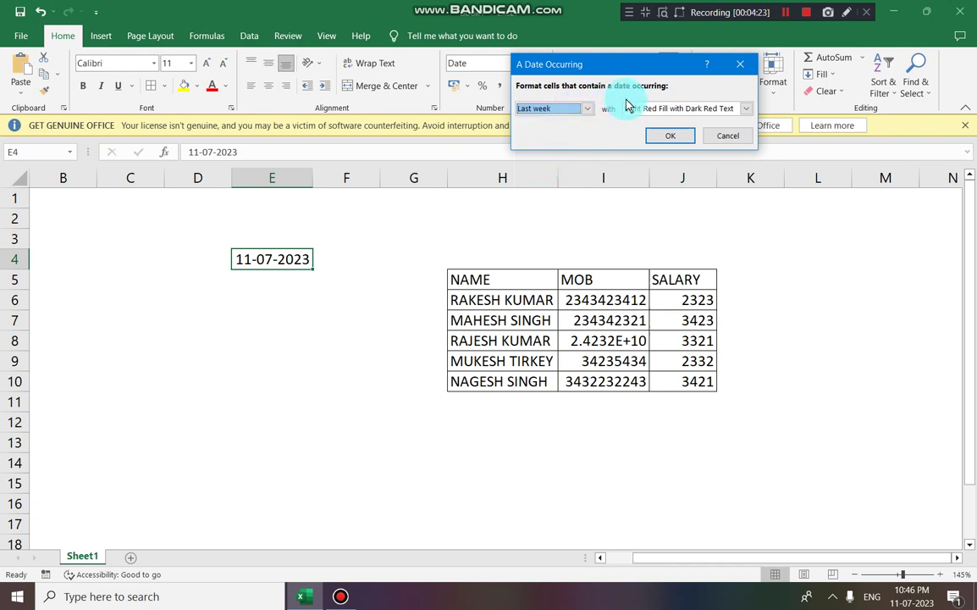
{"action": "left_click", "coordinate": [748, 113]}
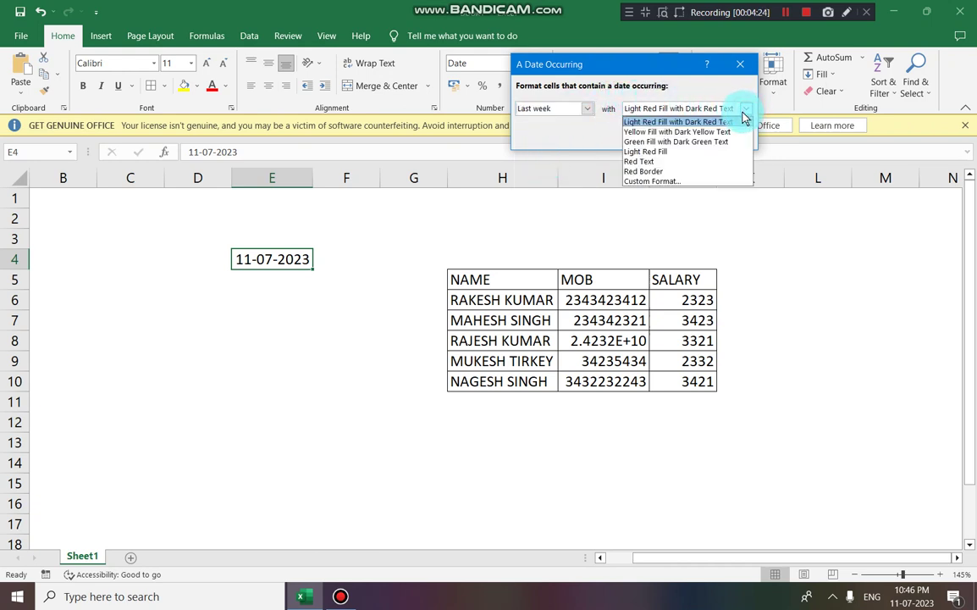
{"action": "left_click", "coordinate": [589, 106]}
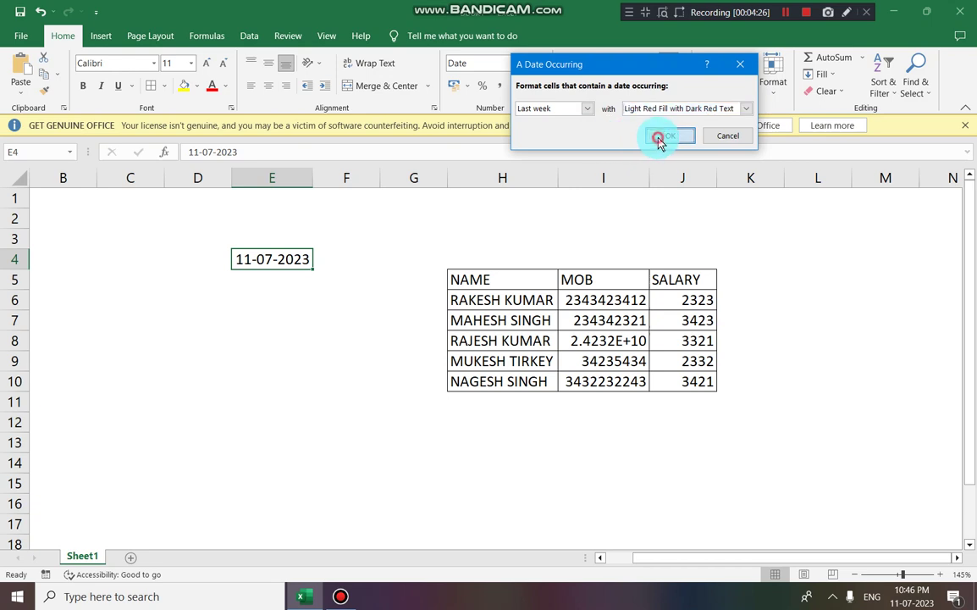
{"action": "left_click", "coordinate": [659, 137]}
Fill the date from E4 down to E8 as a daily series ending at 15-07-2023.
{"action": "left_click_drag", "start_coordinate": [376, 379], "coordinate": [377, 359]}
{"action": "left_click", "coordinate": [281, 263]}
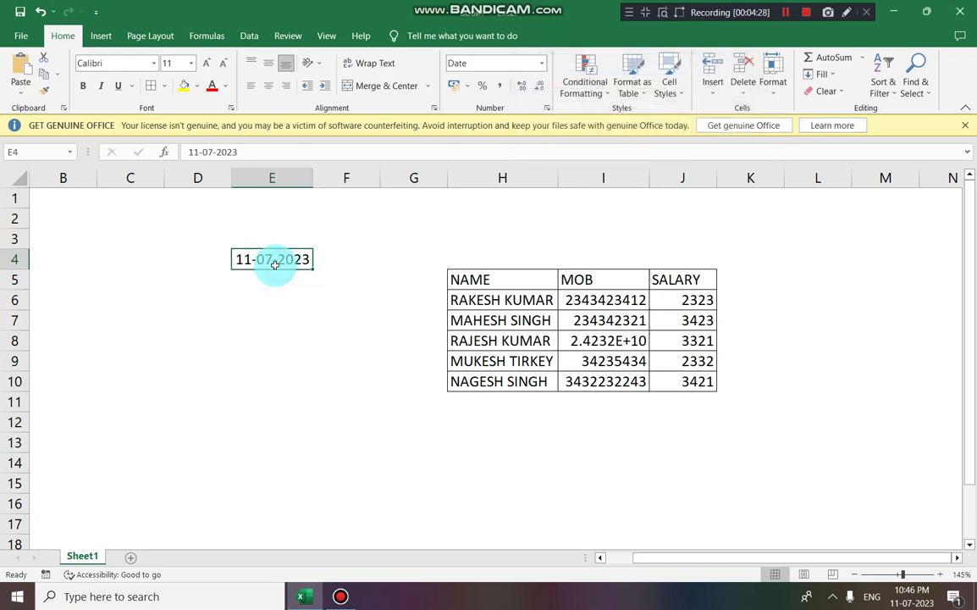
{"action": "left_click", "coordinate": [264, 298]}
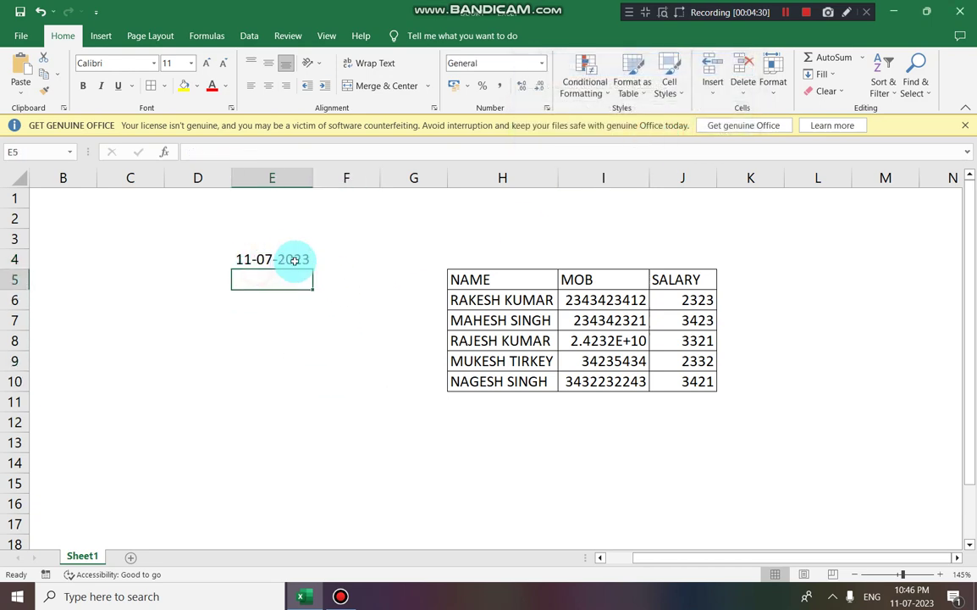
{"action": "left_click", "coordinate": [289, 258]}
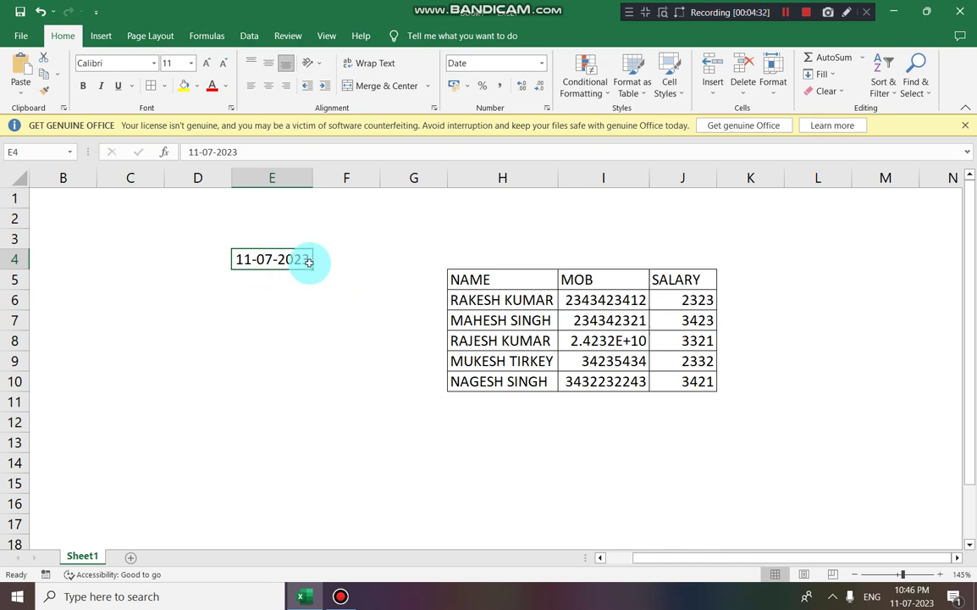
{"action": "left_click_drag", "start_coordinate": [310, 270], "coordinate": [312, 350]}
{"action": "left_click", "coordinate": [371, 420]}
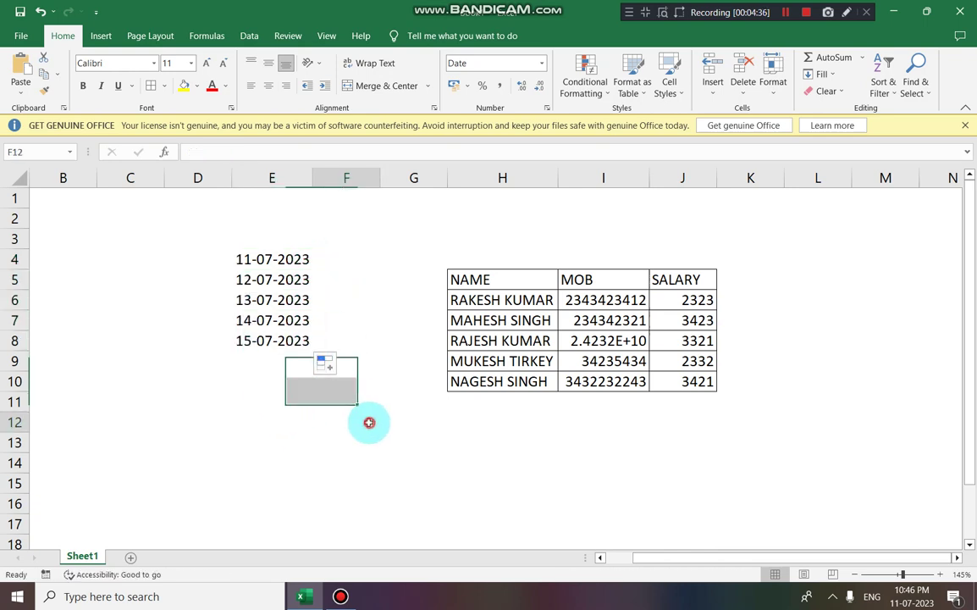
Try an A Date Occurring highlight rule on the dates in E4:E8 with the Today period.
{"action": "left_click", "coordinate": [254, 261]}
{"action": "left_click_drag", "start_coordinate": [279, 294], "coordinate": [295, 349]}
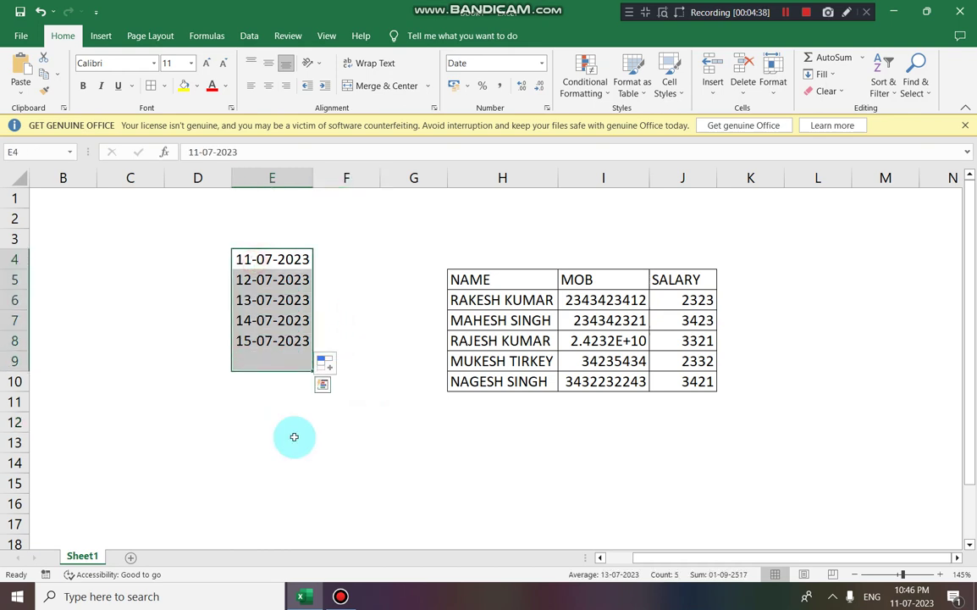
{"action": "left_click_drag", "start_coordinate": [294, 427], "coordinate": [292, 406]}
{"action": "left_click", "coordinate": [235, 257]}
{"action": "left_click_drag", "start_coordinate": [244, 264], "coordinate": [285, 337]}
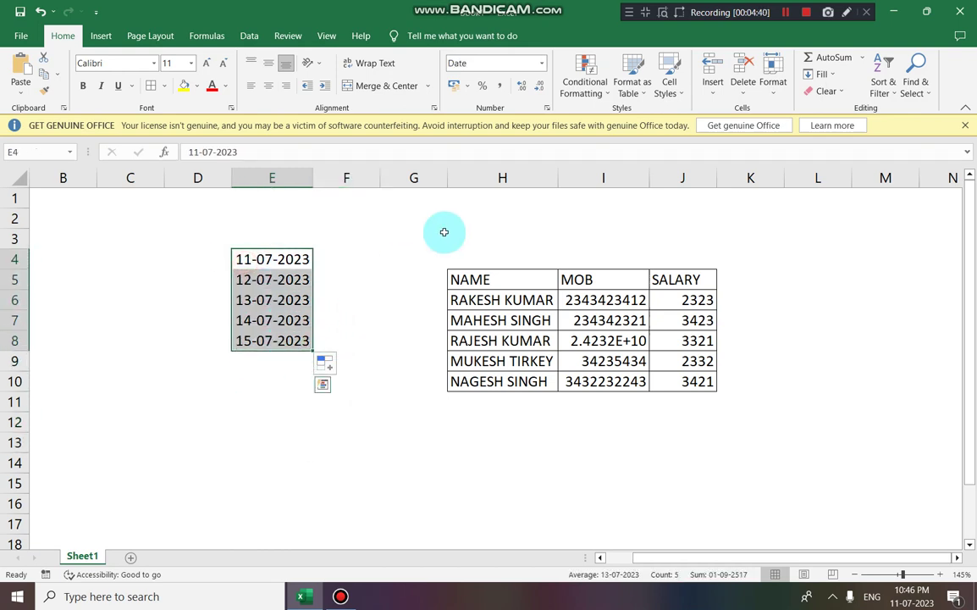
{"action": "left_click", "coordinate": [601, 98]}
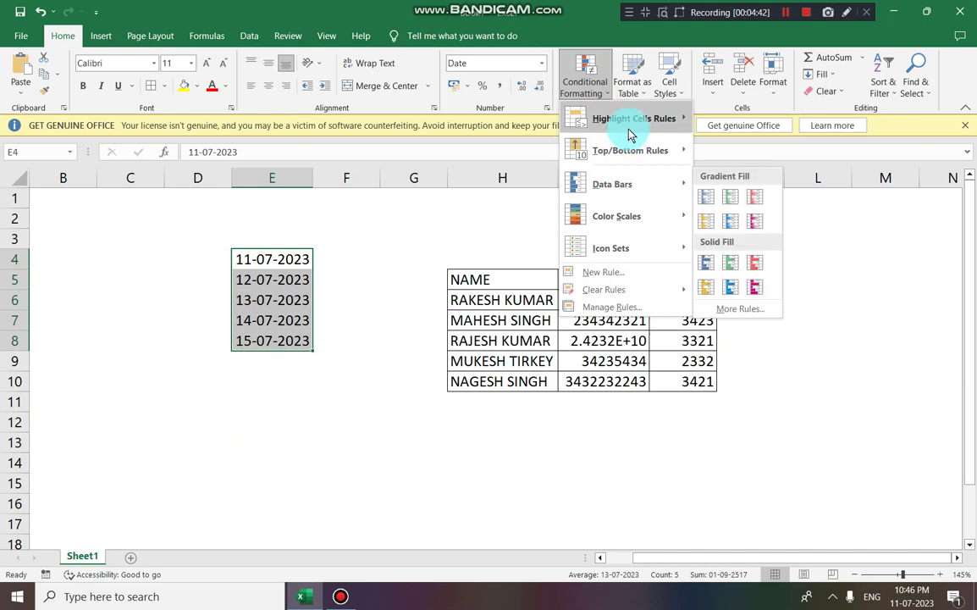
{"action": "mouse_move", "coordinate": [633, 120]}
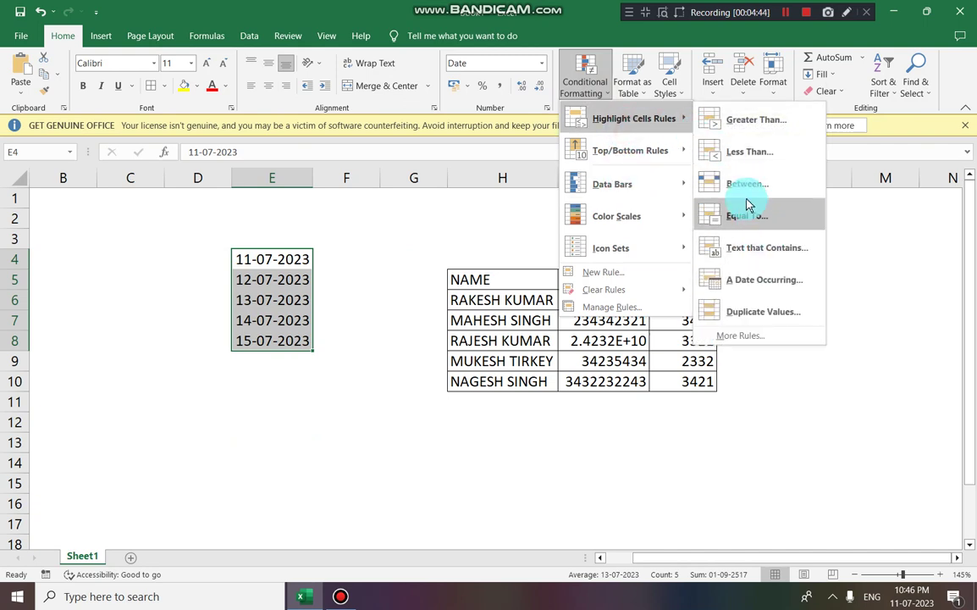
{"action": "left_click", "coordinate": [760, 281]}
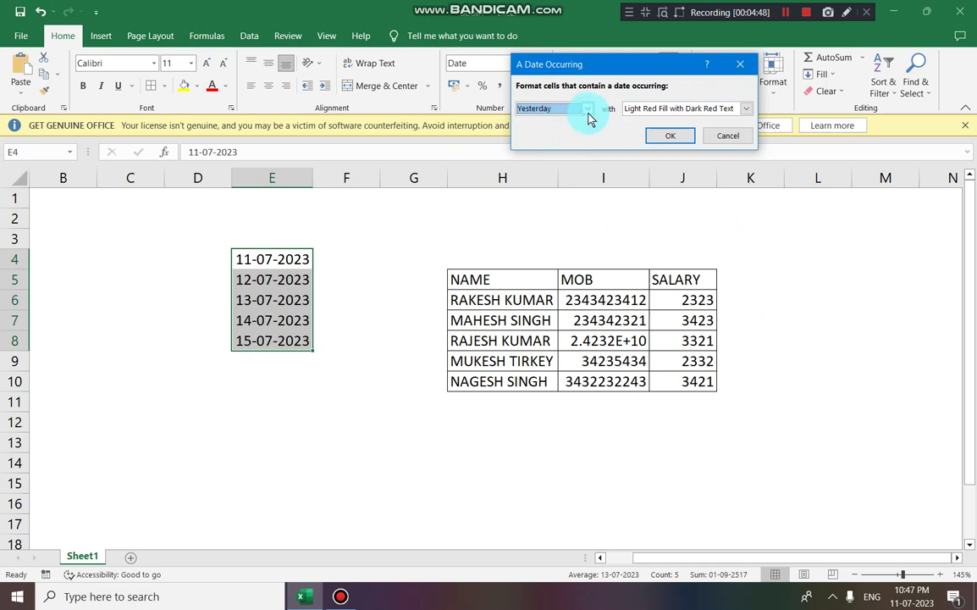
{"action": "left_click", "coordinate": [590, 116]}
{"action": "left_click", "coordinate": [539, 131]}
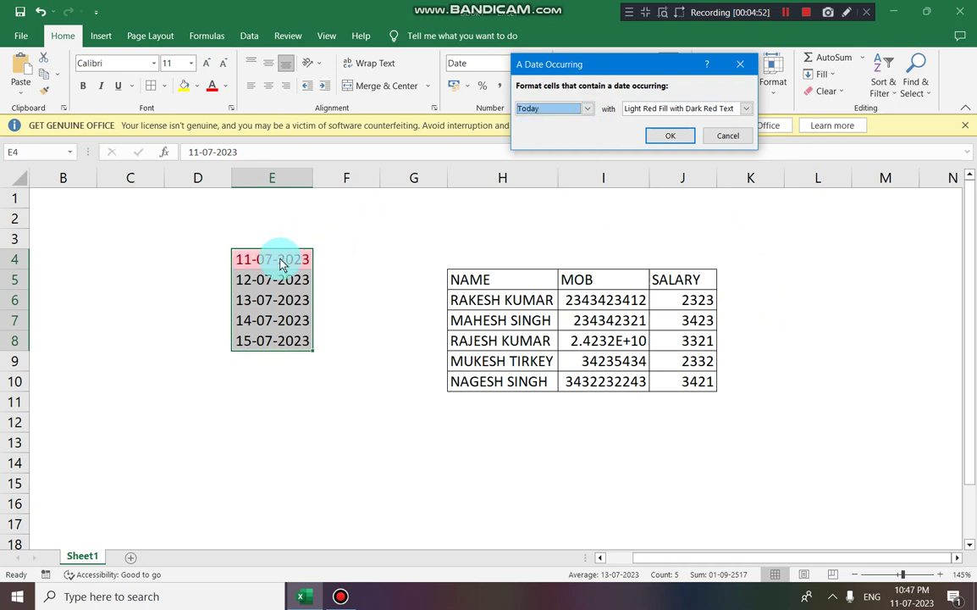
Preview the date rule with Next week and In the last 7 days, and cancel it.
{"action": "left_click", "coordinate": [588, 110]}
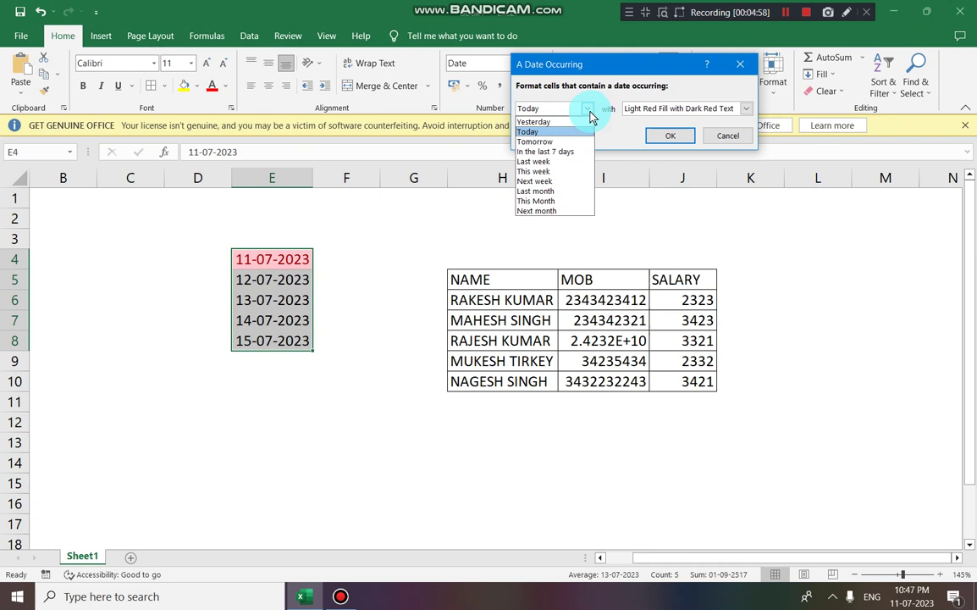
{"action": "left_click", "coordinate": [541, 183]}
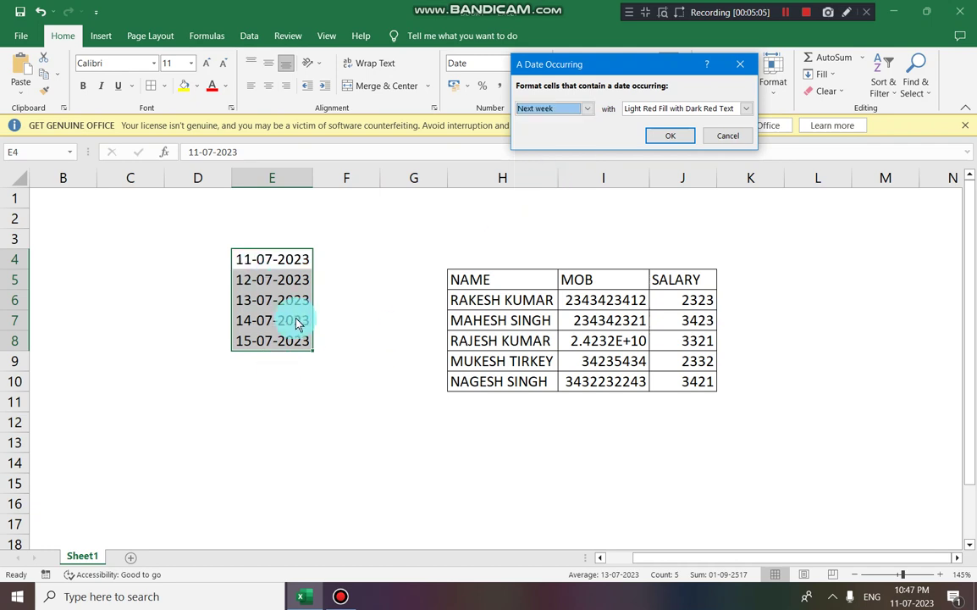
{"action": "left_click", "coordinate": [584, 107]}
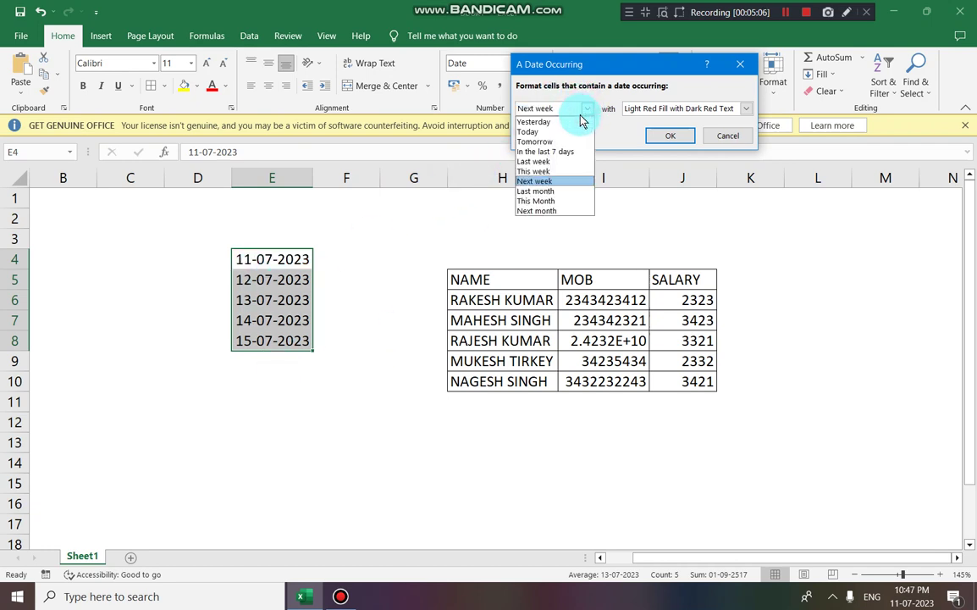
{"action": "left_click", "coordinate": [547, 154]}
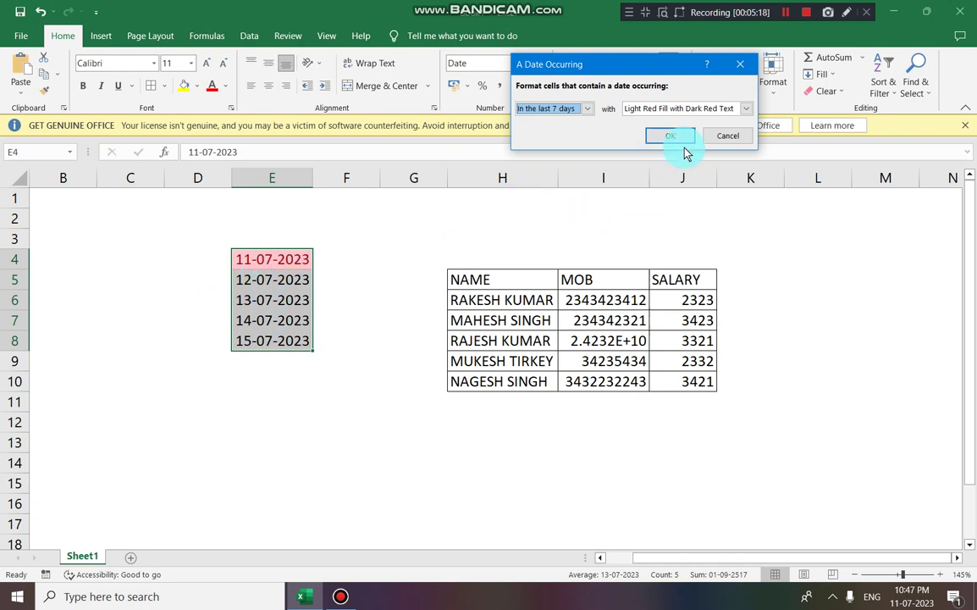
{"action": "left_click", "coordinate": [716, 136]}
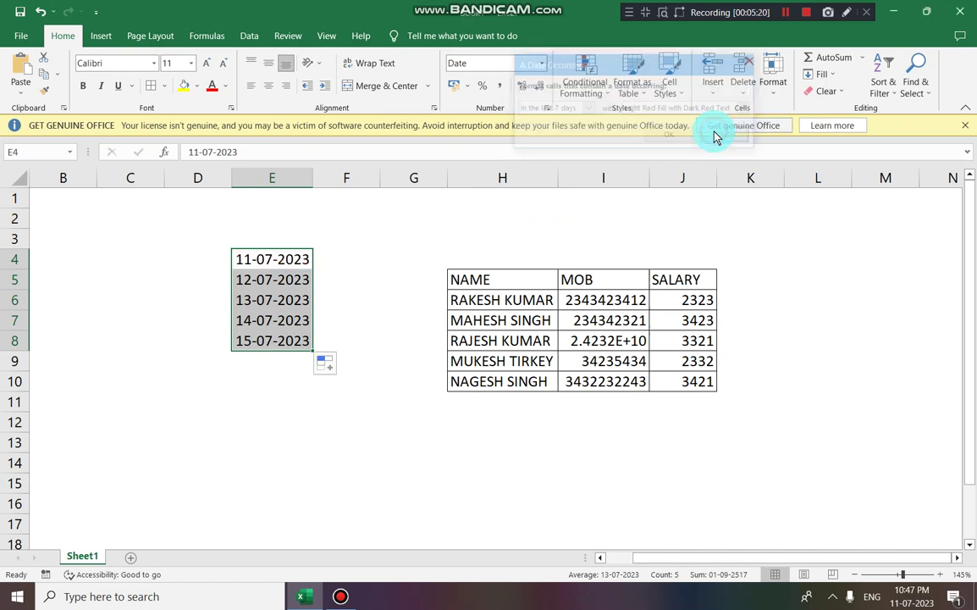
{"action": "left_click", "coordinate": [597, 89]}
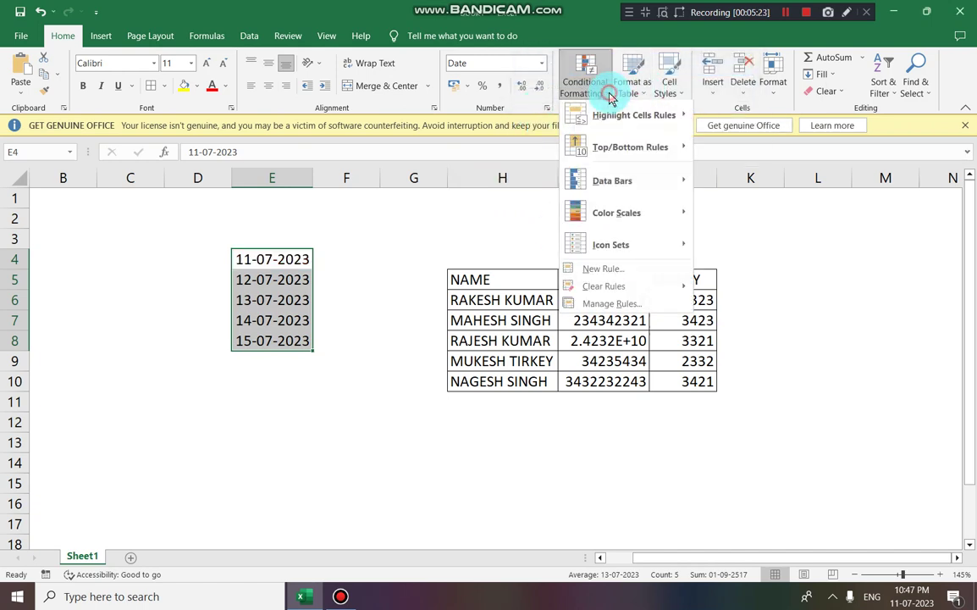
{"action": "mouse_move", "coordinate": [633, 157]}
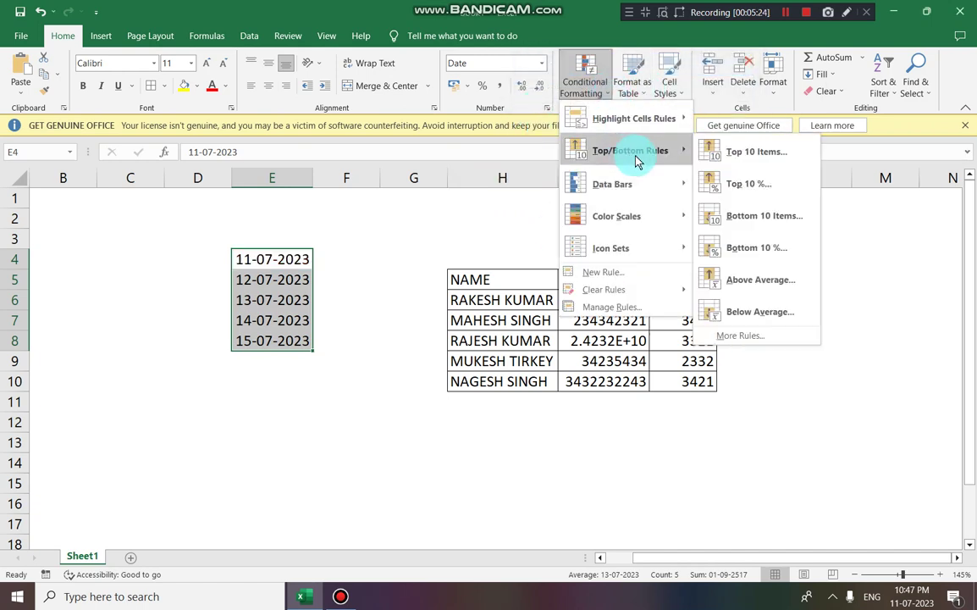
{"action": "left_click", "coordinate": [515, 527]}
Preview a Top 10 Items rule on the salaries in J6:J10 with the rank lowered to 1, and cancel it.
{"action": "left_click_drag", "start_coordinate": [670, 300], "coordinate": [702, 381]}
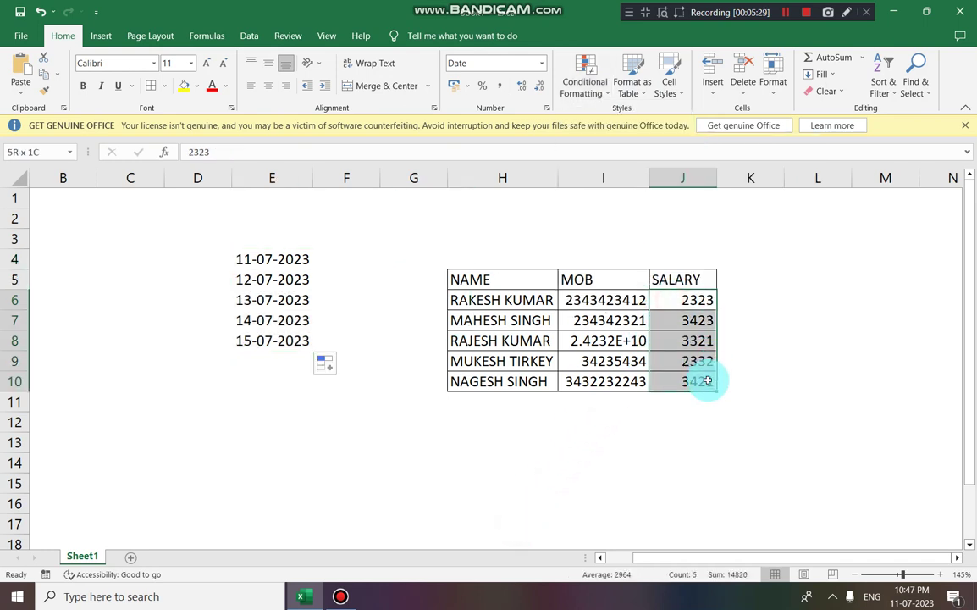
{"action": "left_click", "coordinate": [596, 98]}
{"action": "mouse_move", "coordinate": [631, 152]}
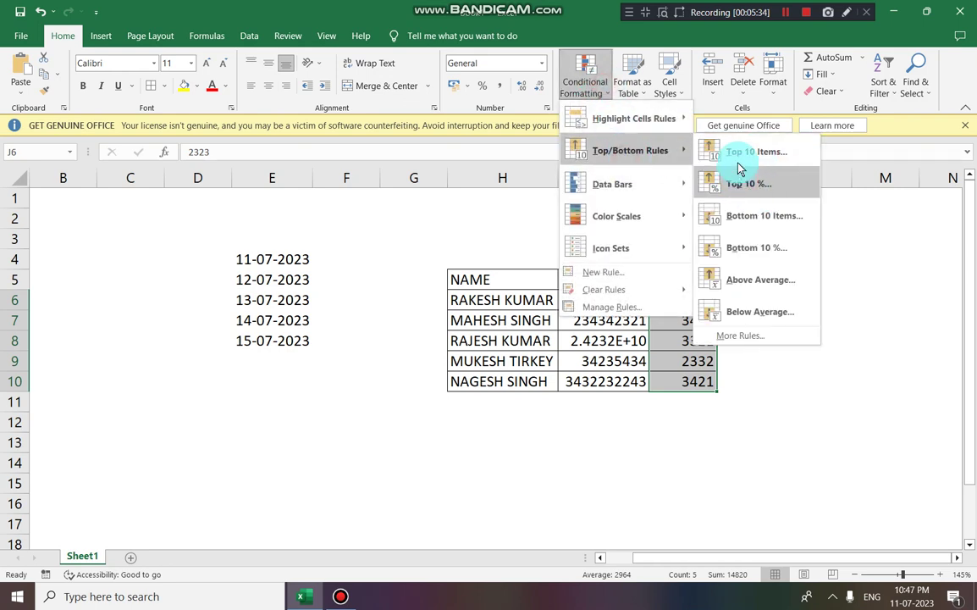
{"action": "left_click", "coordinate": [751, 154]}
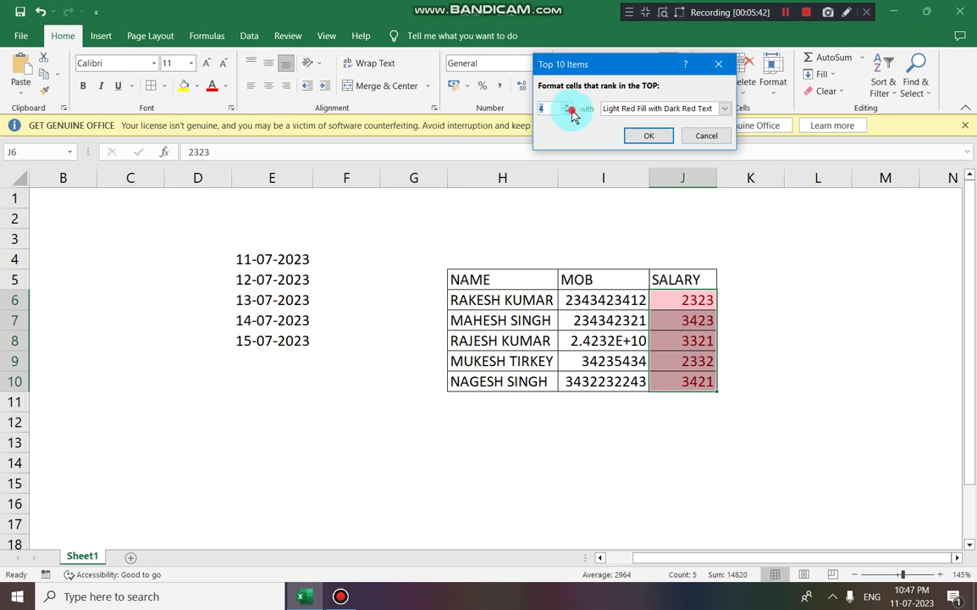
{"action": "left_click", "coordinate": [572, 112]}
{"action": "left_click", "coordinate": [571, 112]}
{"action": "left_click", "coordinate": [571, 112]}
{"action": "left_click", "coordinate": [571, 112]}
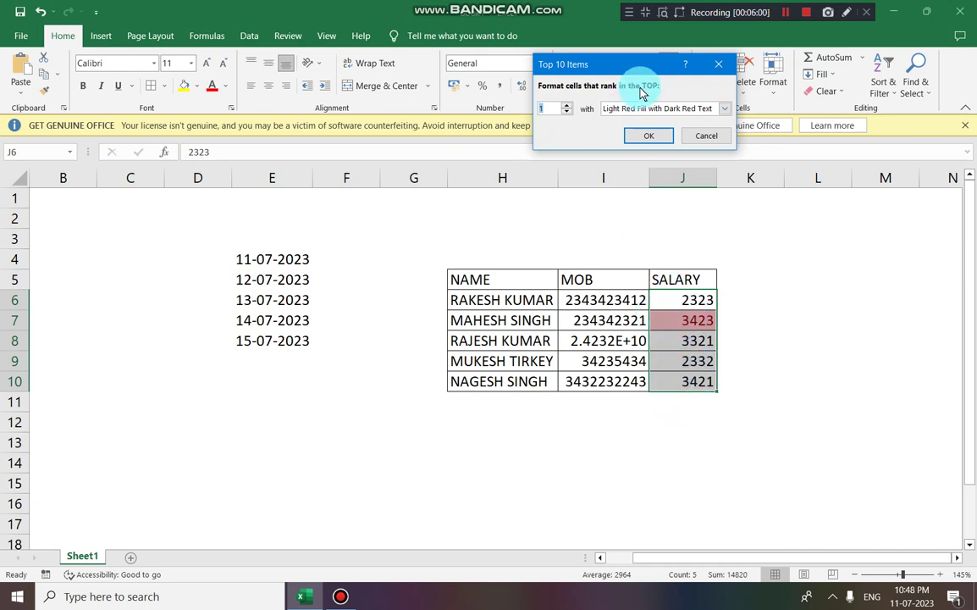
{"action": "left_click", "coordinate": [690, 137]}
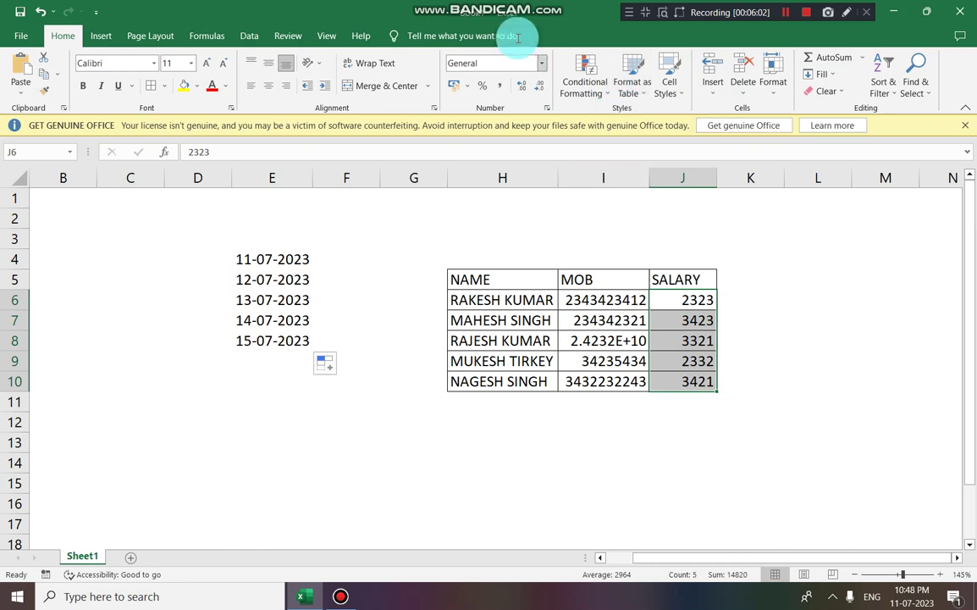
Preview an Above Average rule on the salaries with Light Red Fill with Dark Red Text, and cancel it.
{"action": "left_click", "coordinate": [584, 91]}
{"action": "mouse_move", "coordinate": [622, 157]}
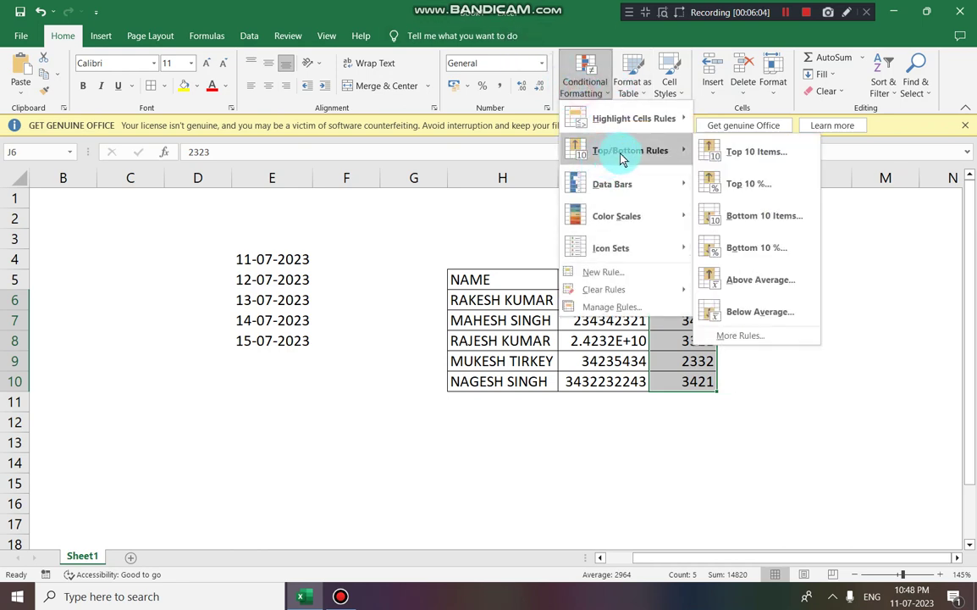
{"action": "left_click", "coordinate": [765, 282]}
{"action": "left_click", "coordinate": [660, 136]}
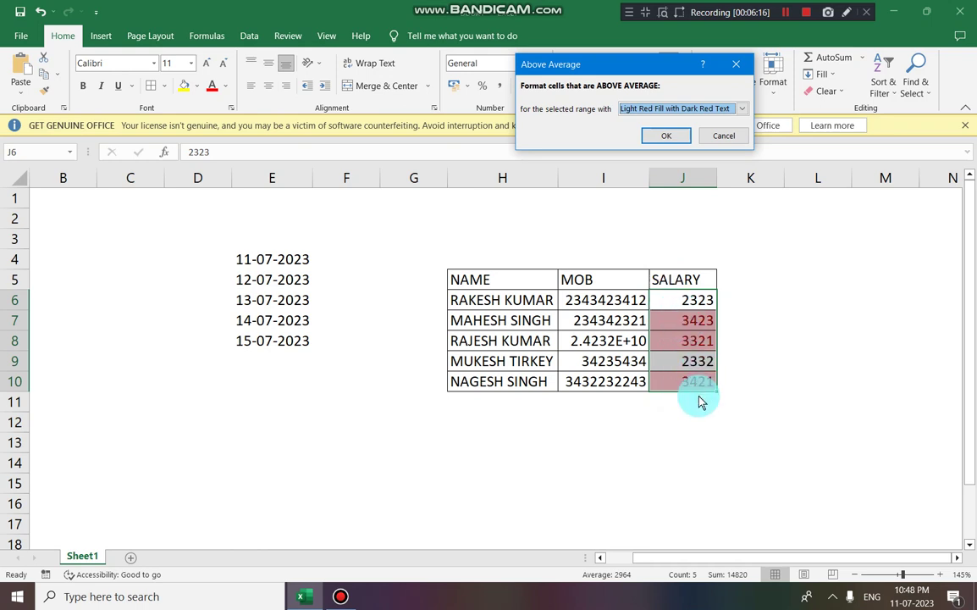
{"action": "left_click", "coordinate": [708, 137]}
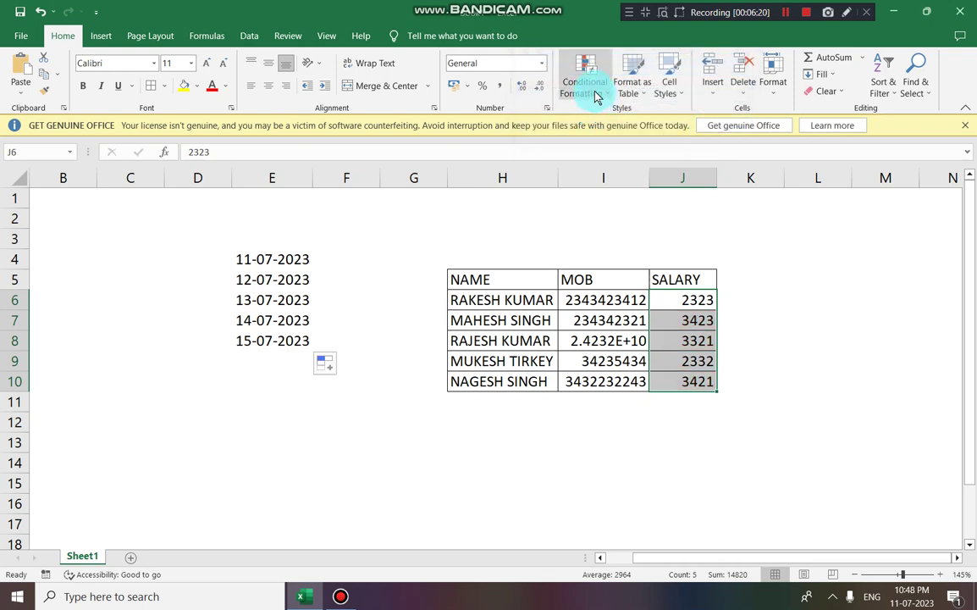
Try green solid-fill data bars on the salaries in J6:J10, and undo them.
{"action": "left_click", "coordinate": [586, 88]}
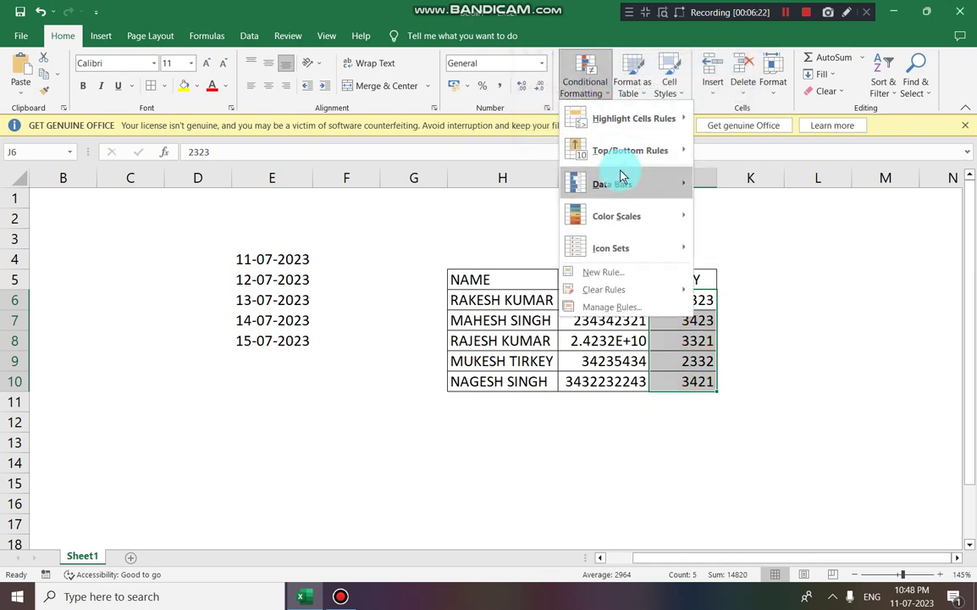
{"action": "mouse_move", "coordinate": [619, 197]}
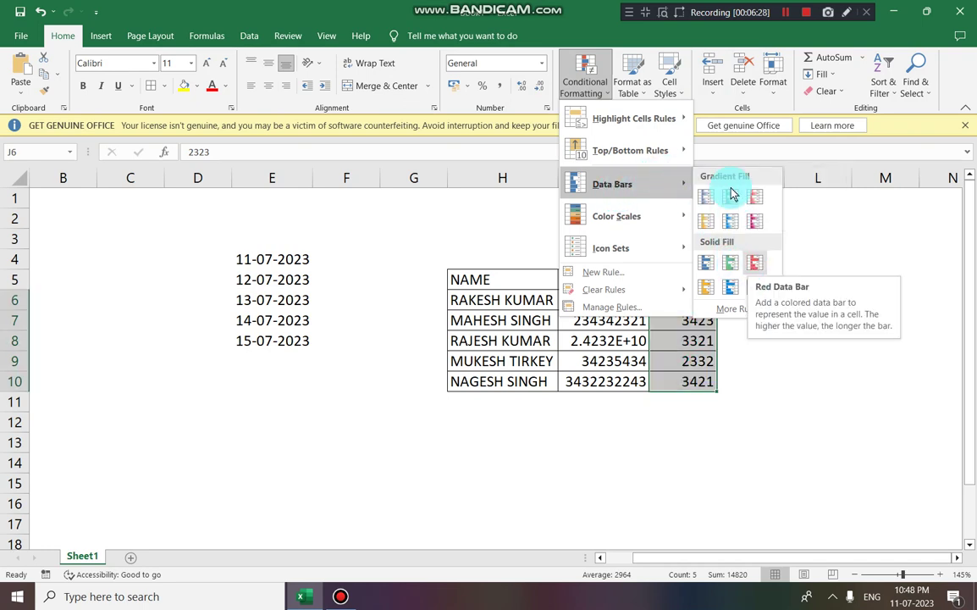
{"action": "left_click", "coordinate": [731, 266]}
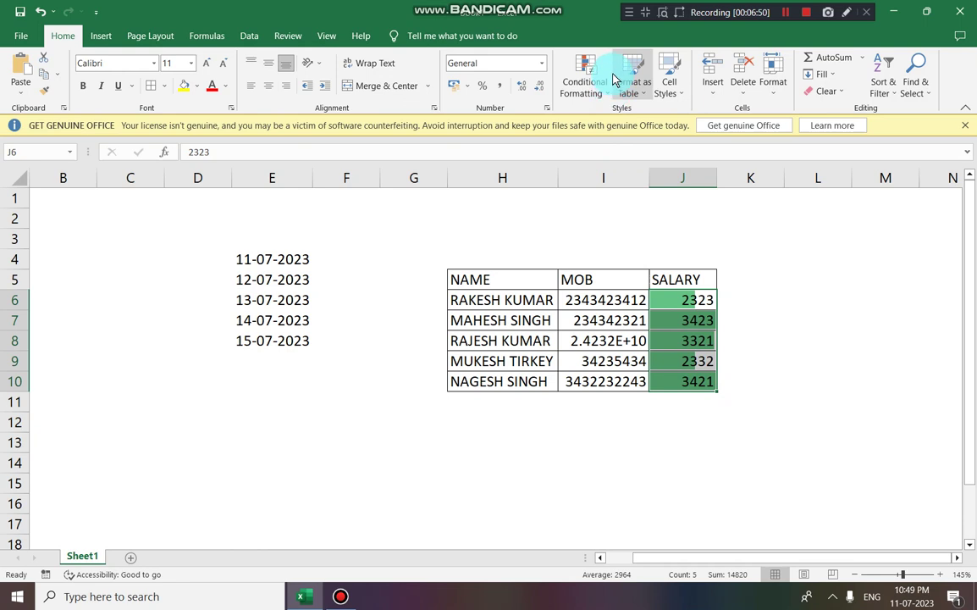
{"action": "key", "text": "ctrl+z"}
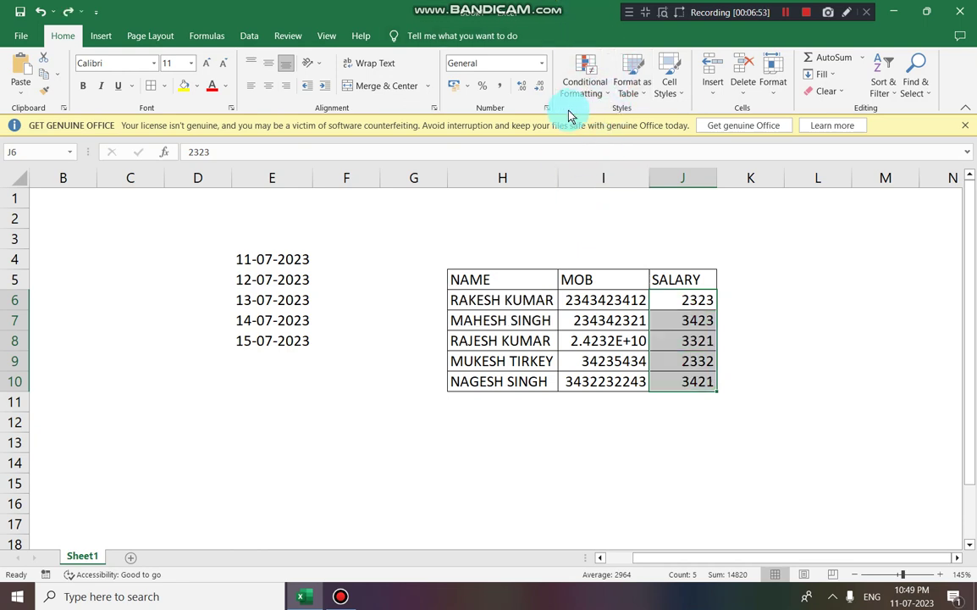
Preview other solid data bars on the salaries, try the five-level signal-bar icon set from Ratings, and undo it.
{"action": "left_click", "coordinate": [583, 103]}
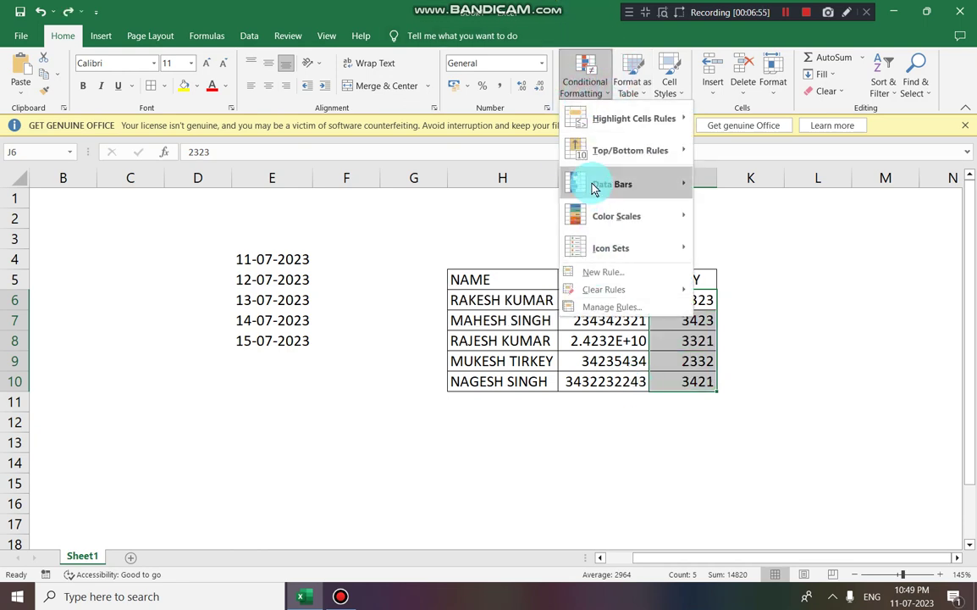
{"action": "left_click", "coordinate": [603, 193]}
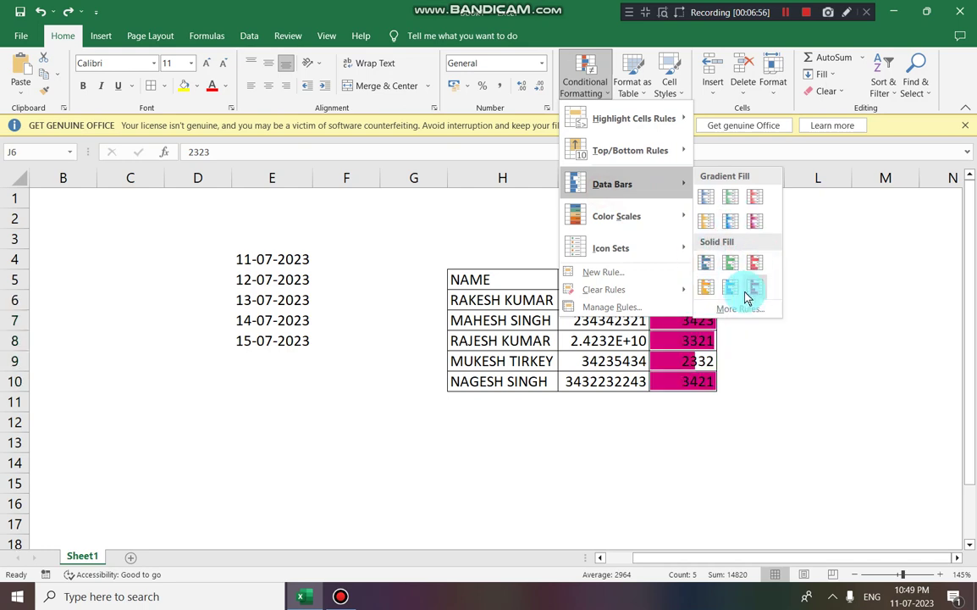
{"action": "left_click", "coordinate": [735, 315]}
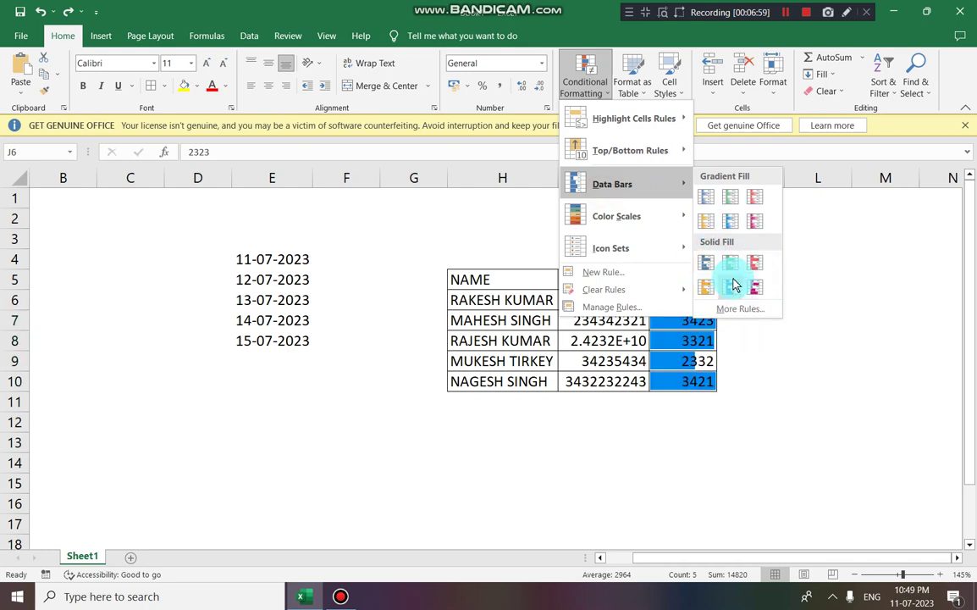
{"action": "mouse_move", "coordinate": [608, 227]}
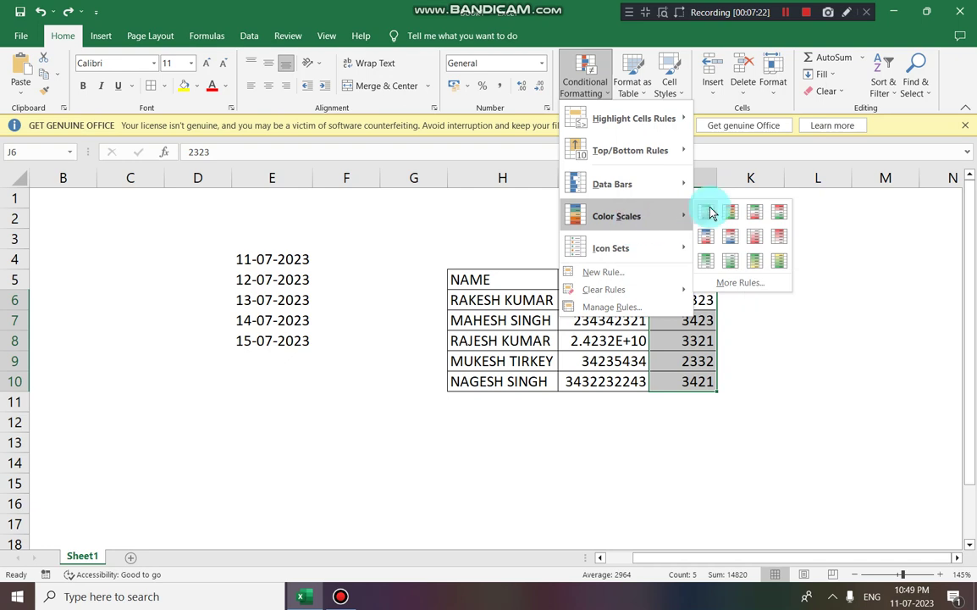
{"action": "mouse_move", "coordinate": [671, 256]}
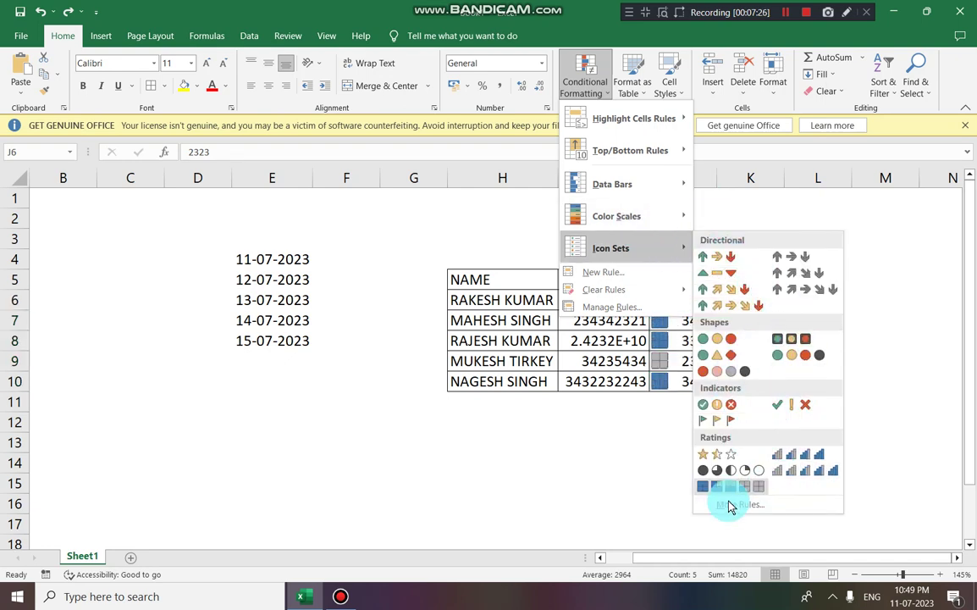
{"action": "left_click", "coordinate": [800, 476]}
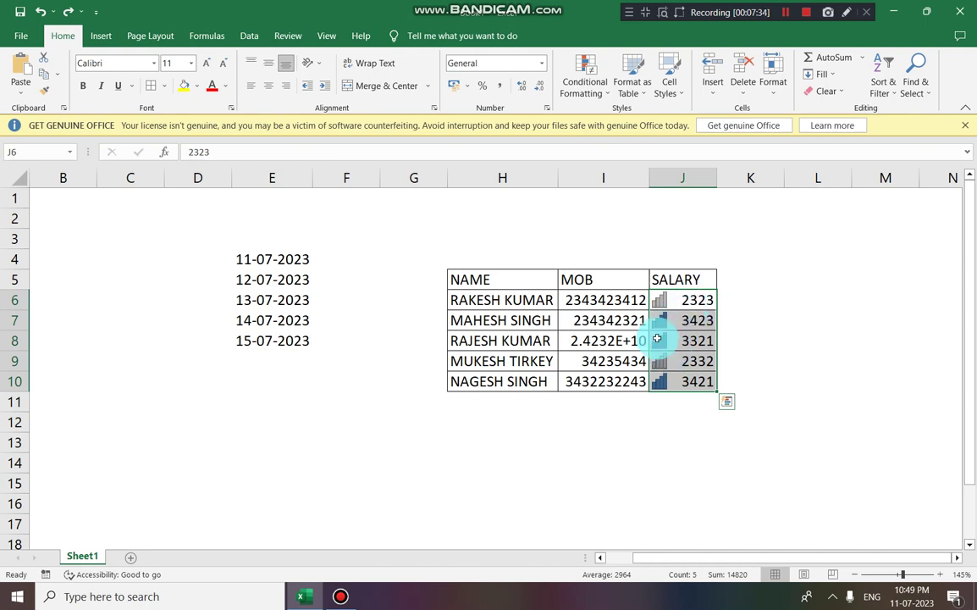
{"action": "key", "text": "ctrl+z"}
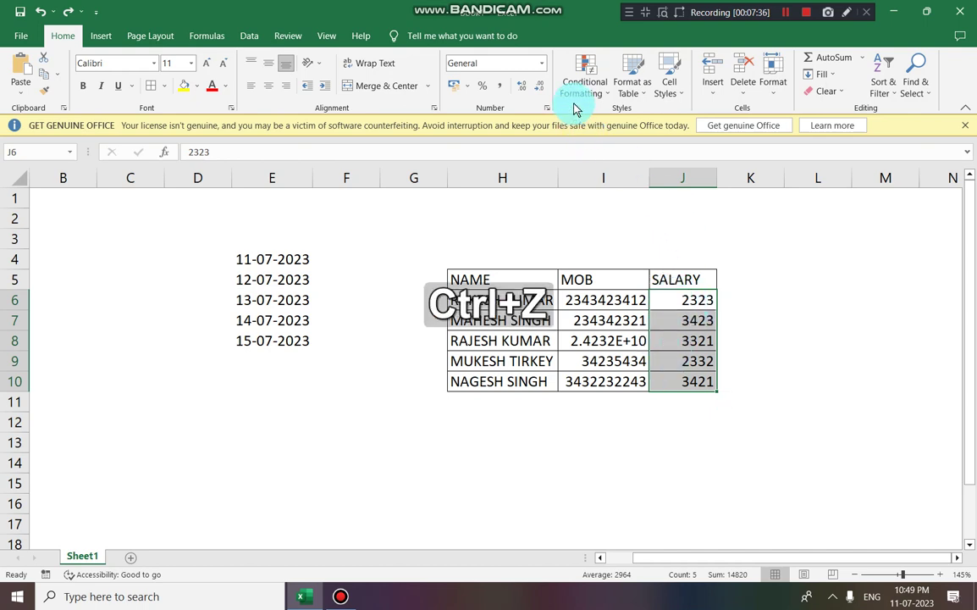
Create a new 2-Color Scale rule for the salaries in J6:J10 with dark gold as the minimum color.
{"action": "left_click", "coordinate": [586, 84]}
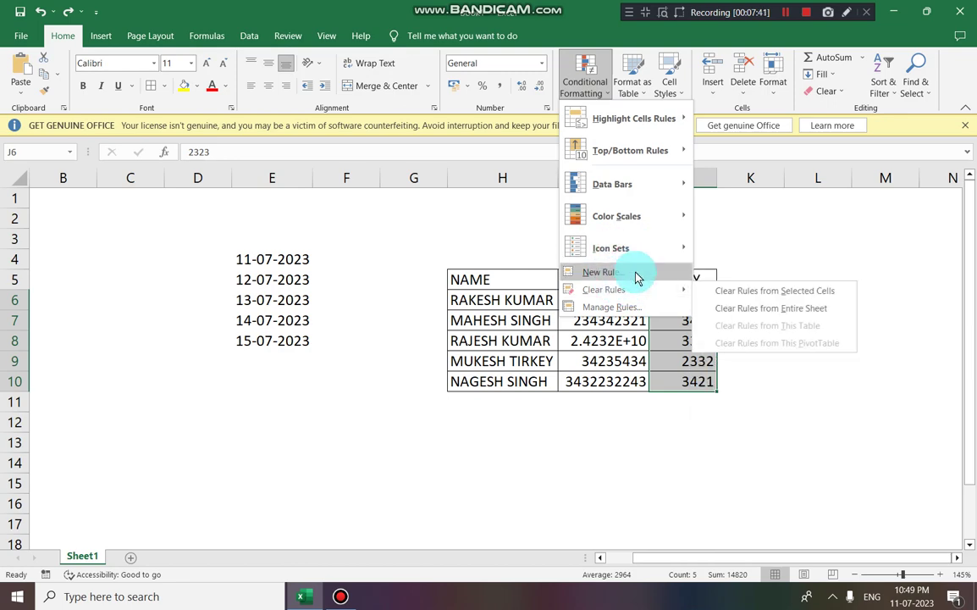
{"action": "left_click", "coordinate": [637, 274]}
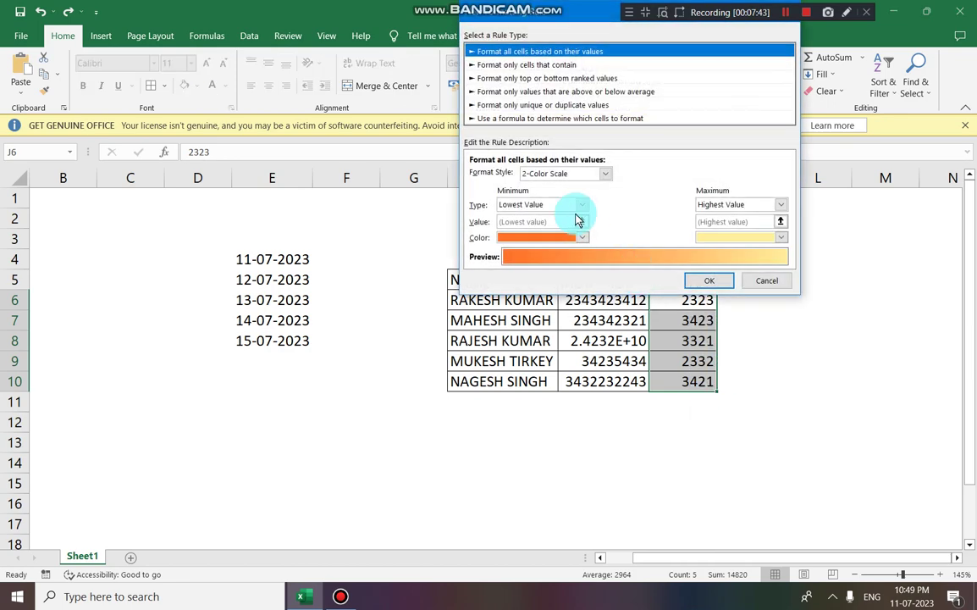
{"action": "left_click", "coordinate": [546, 238]}
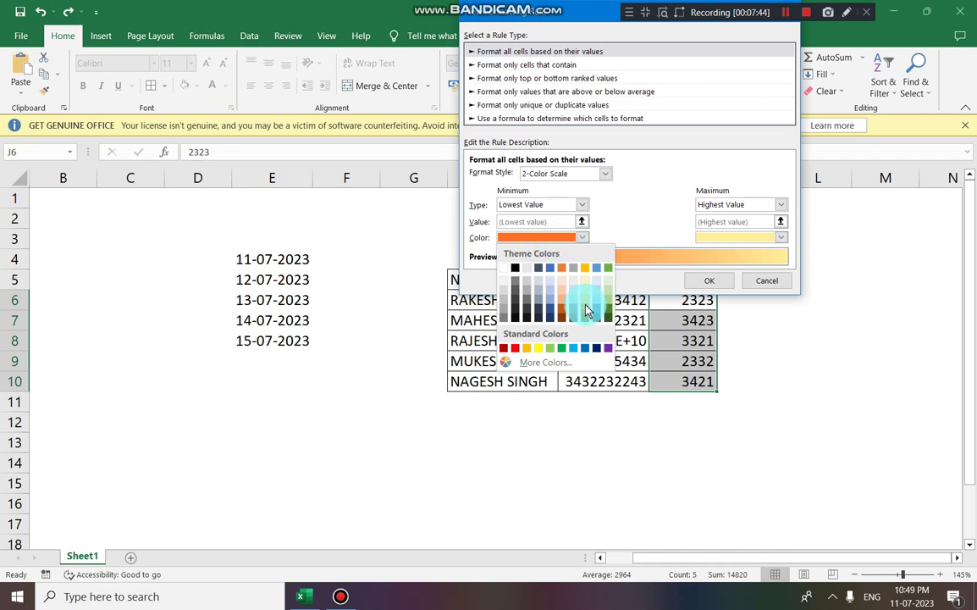
{"action": "left_click", "coordinate": [584, 309]}
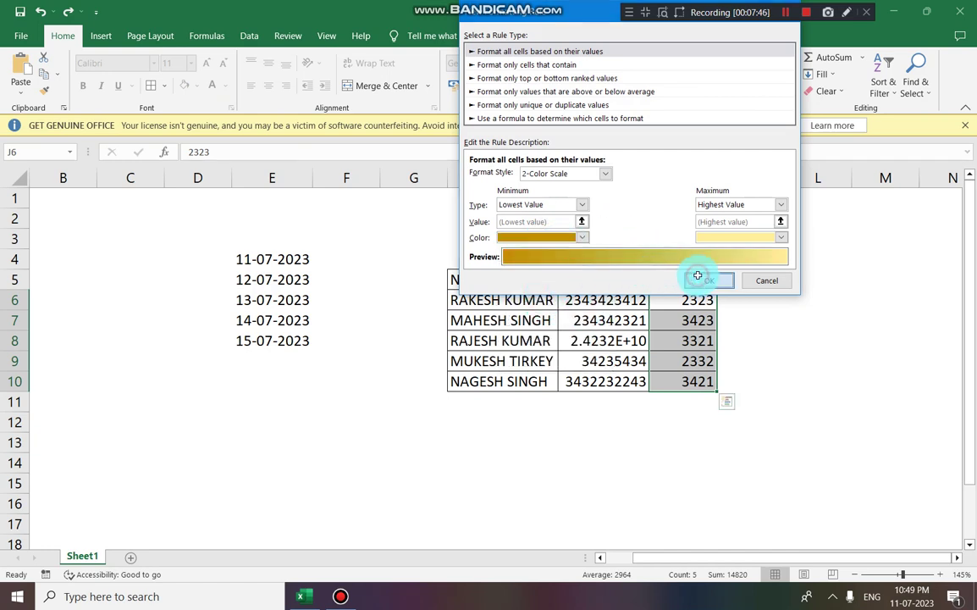
{"action": "left_click", "coordinate": [697, 276]}
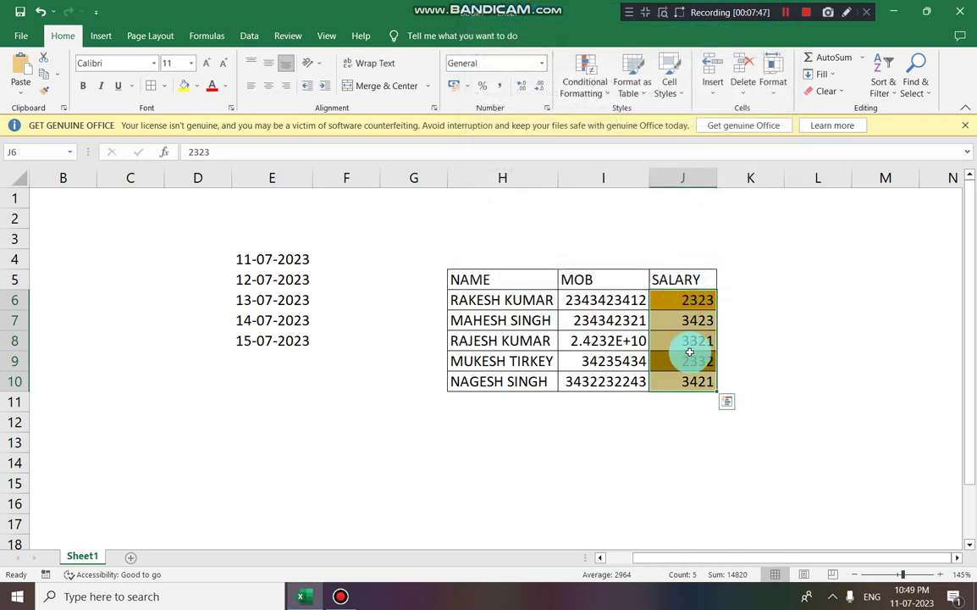
Clear the conditional formatting rules from the selected salary cells J6:J10.
{"action": "left_click", "coordinate": [610, 100]}
{"action": "mouse_move", "coordinate": [601, 294]}
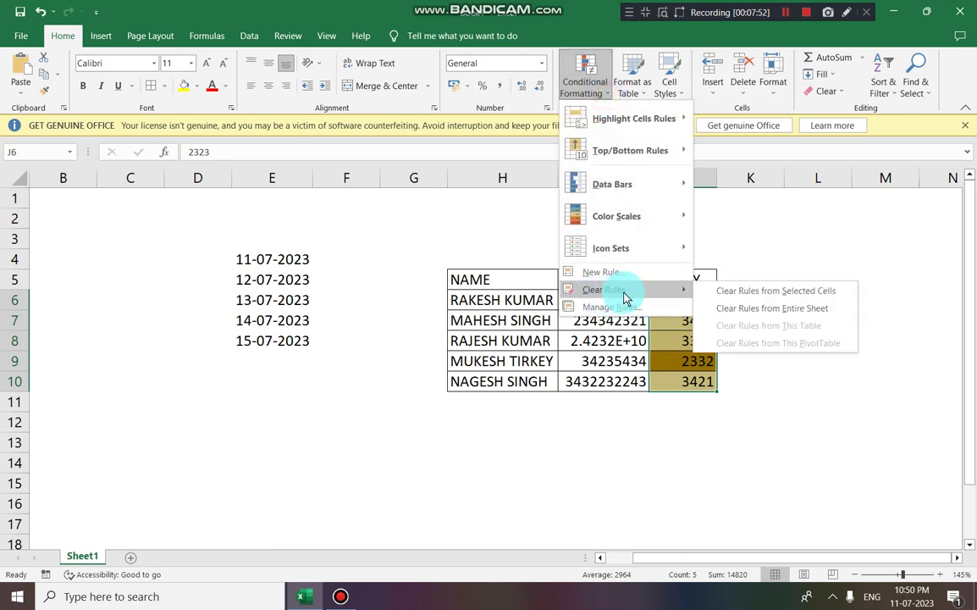
{"action": "left_click", "coordinate": [746, 288]}
Try adding a 2-Color Scale rule with a dark orange minimum color to J6:J10 through the Rules Manager, and cancel it.
{"action": "left_click", "coordinate": [695, 322]}
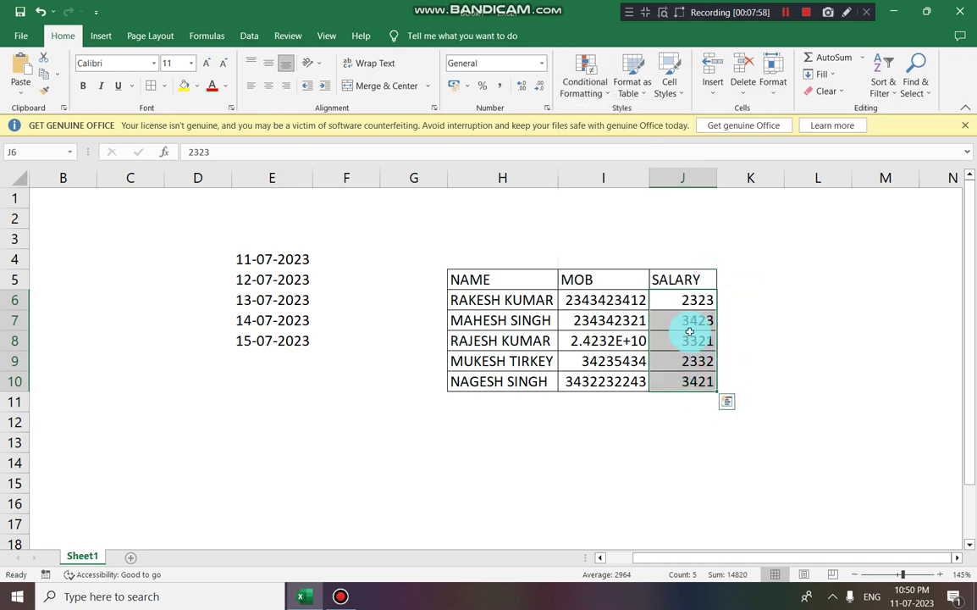
{"action": "left_click_drag", "start_coordinate": [678, 300], "coordinate": [682, 382]}
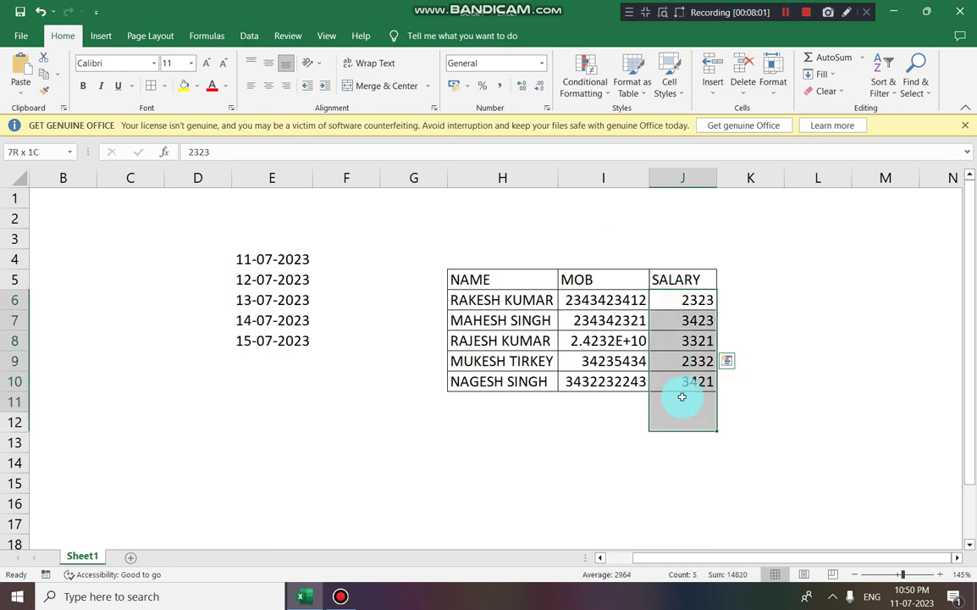
{"action": "left_click", "coordinate": [587, 86]}
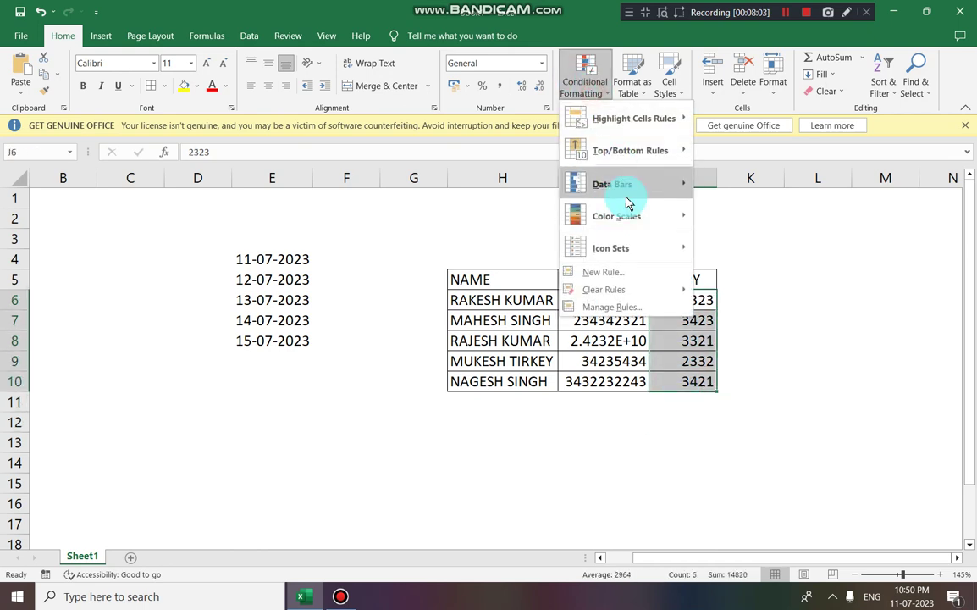
{"action": "left_click", "coordinate": [606, 308]}
{"action": "left_click", "coordinate": [447, 96]}
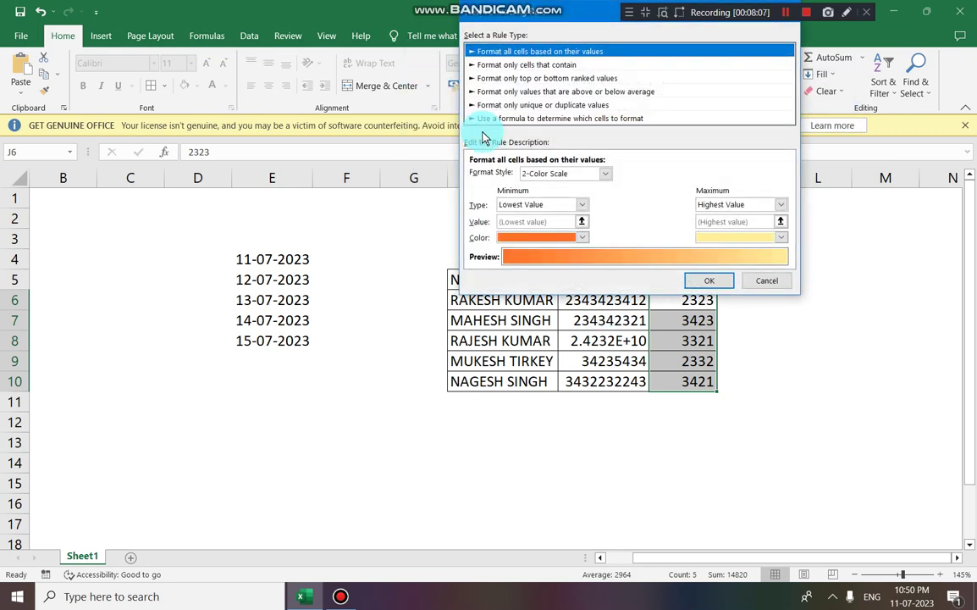
{"action": "left_click", "coordinate": [580, 237]}
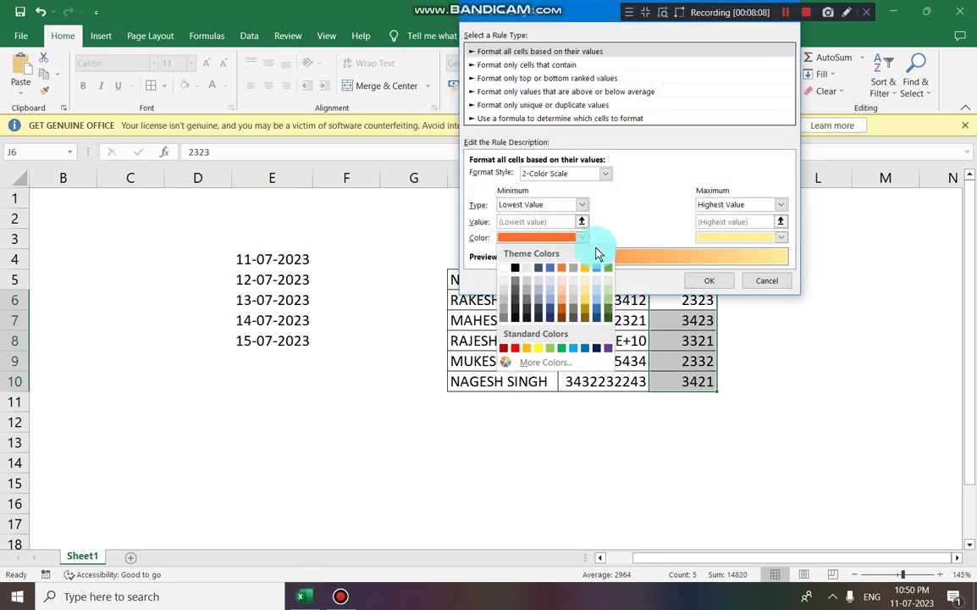
{"action": "left_click", "coordinate": [562, 312]}
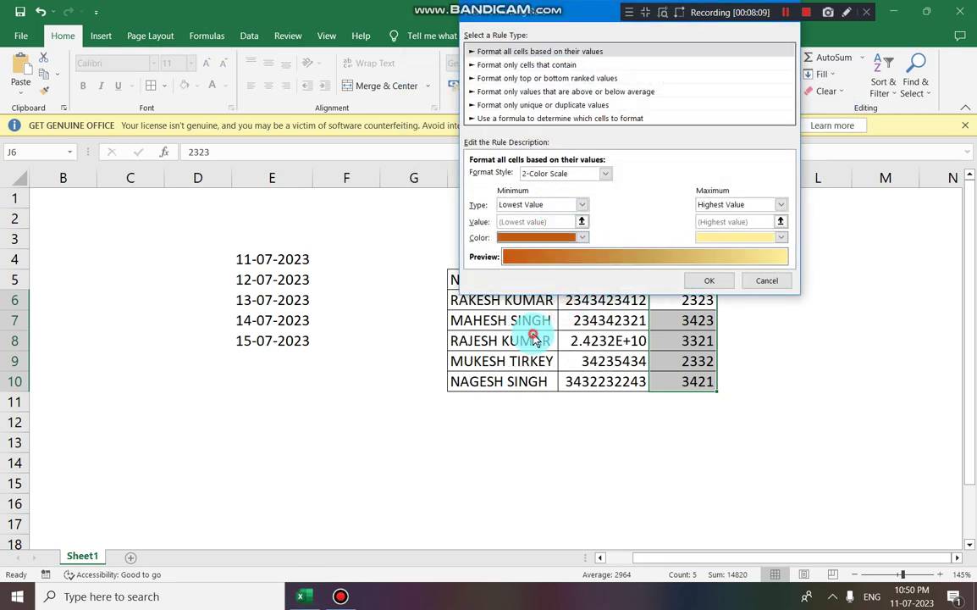
{"action": "left_click", "coordinate": [710, 280]}
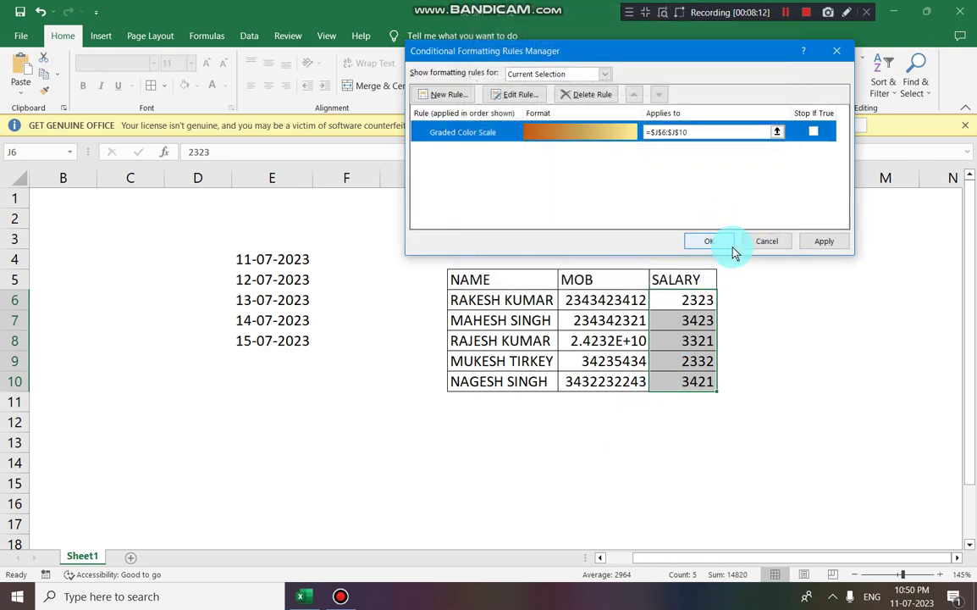
{"action": "left_click", "coordinate": [780, 243]}
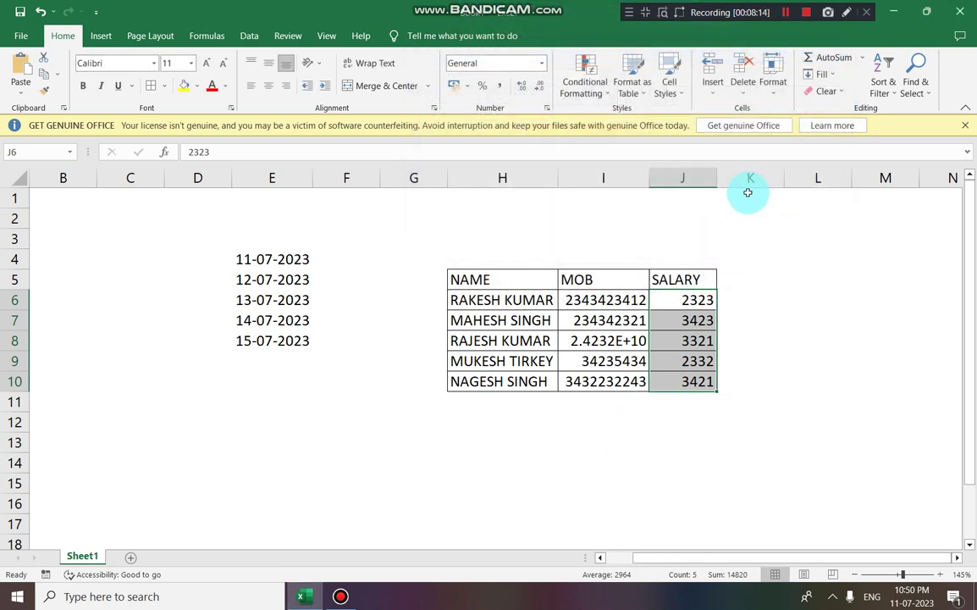